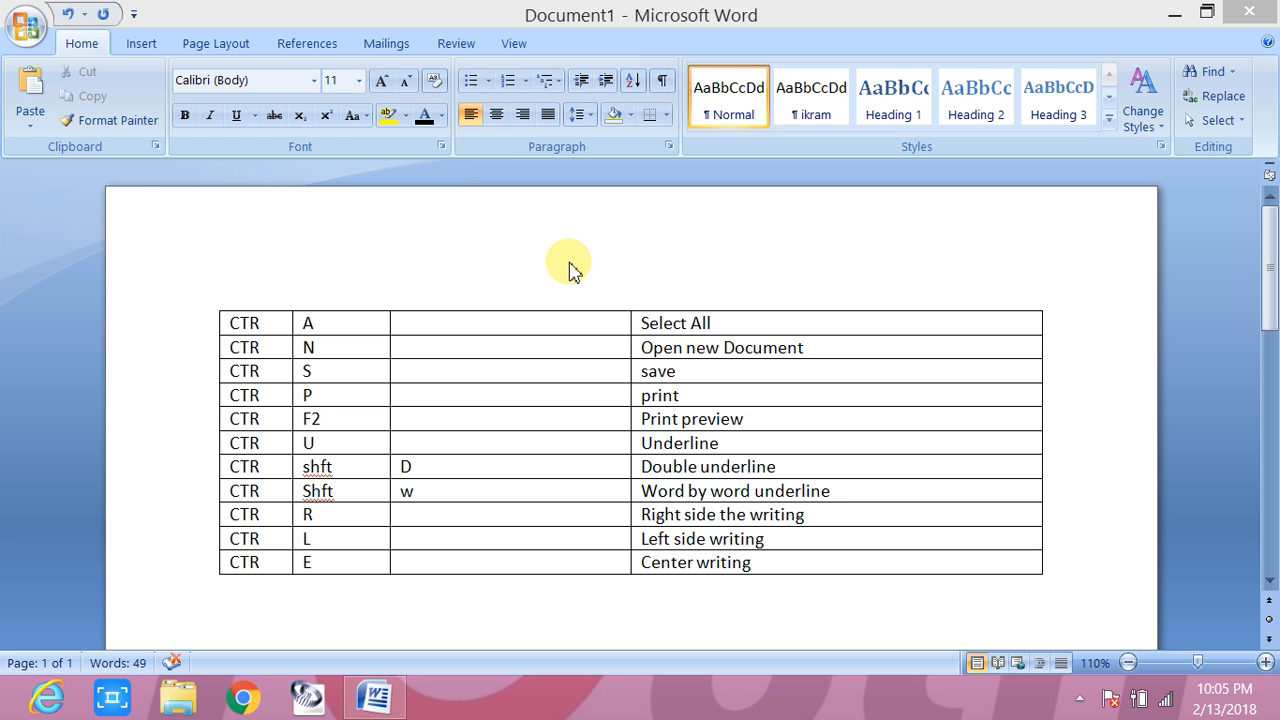
Select everything in the document, including the whole shortcut table, and clear the selection again.
click(495, 250)
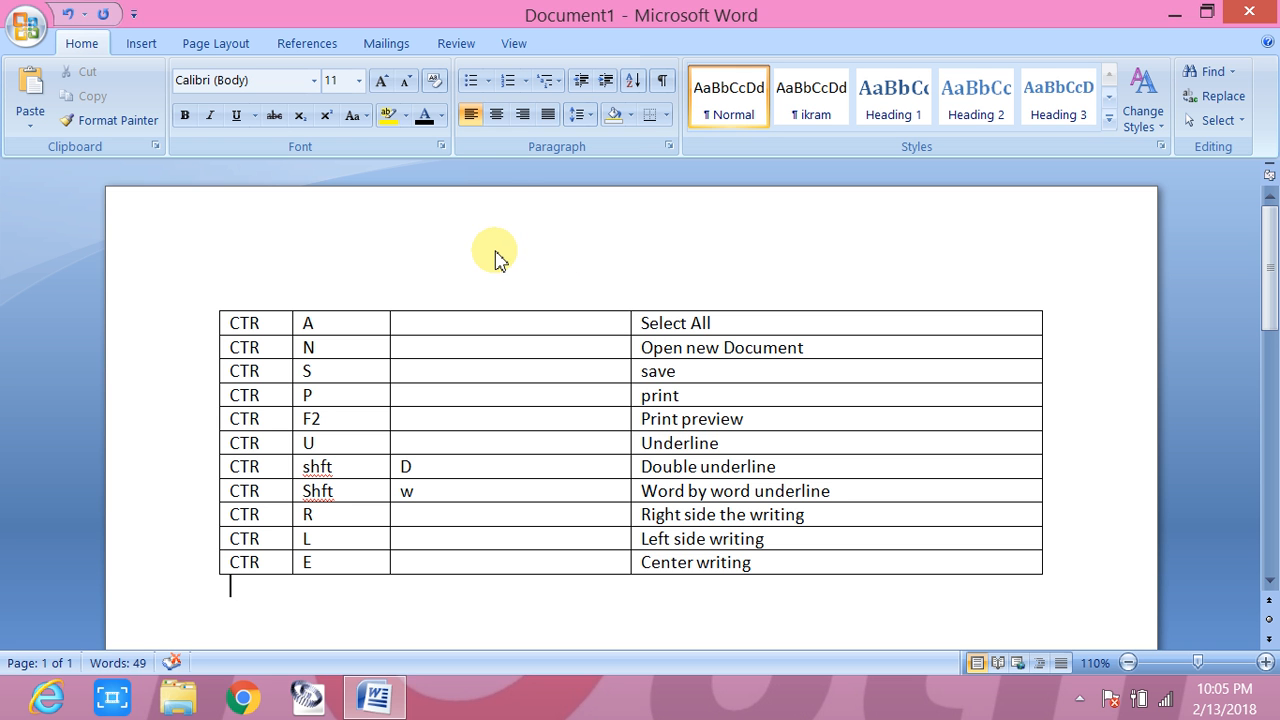
key(ctrl+a)
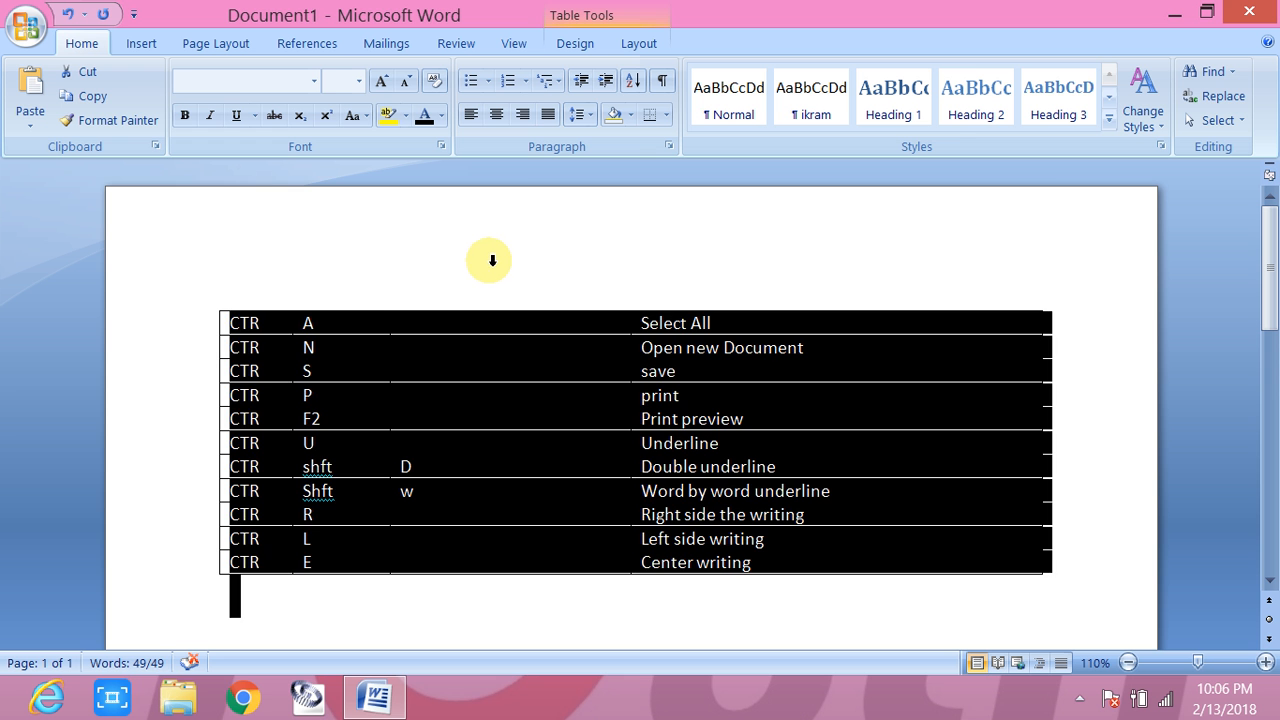
click(495, 250)
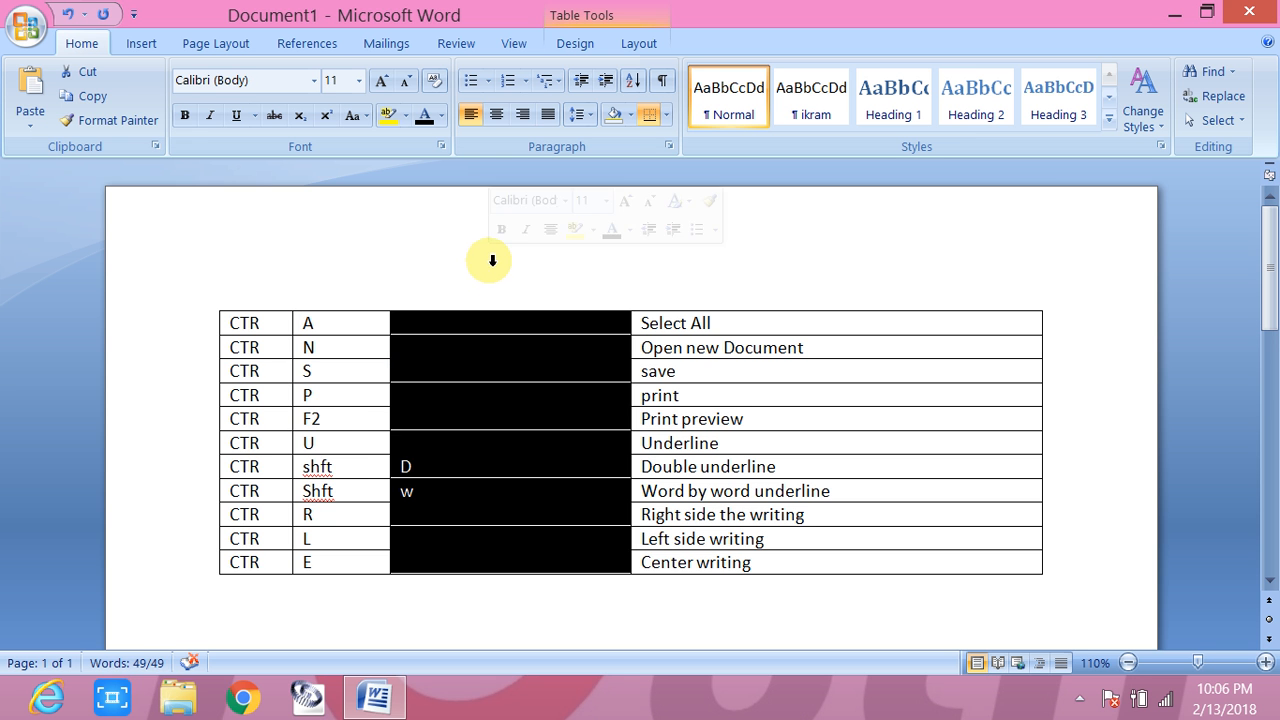
click(408, 610)
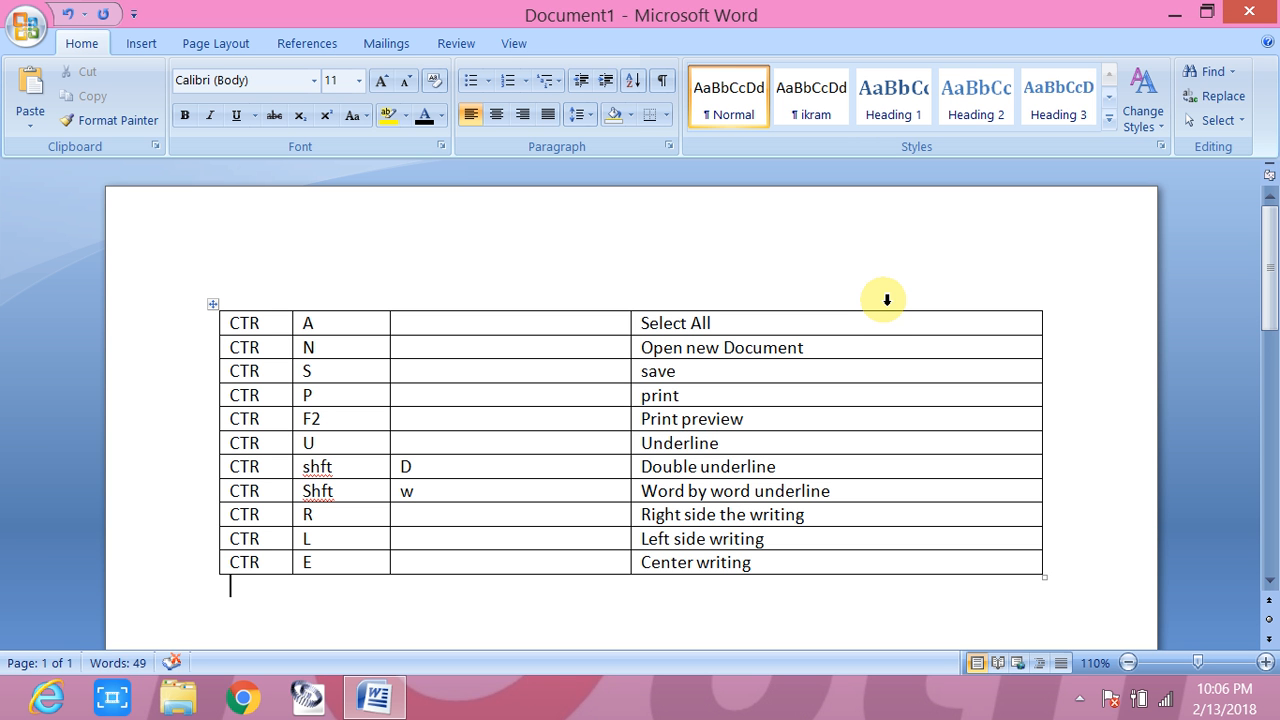
Create a new blank document and close it, and open the Save As dialog for the table document without saving.
key(ctrl+n)
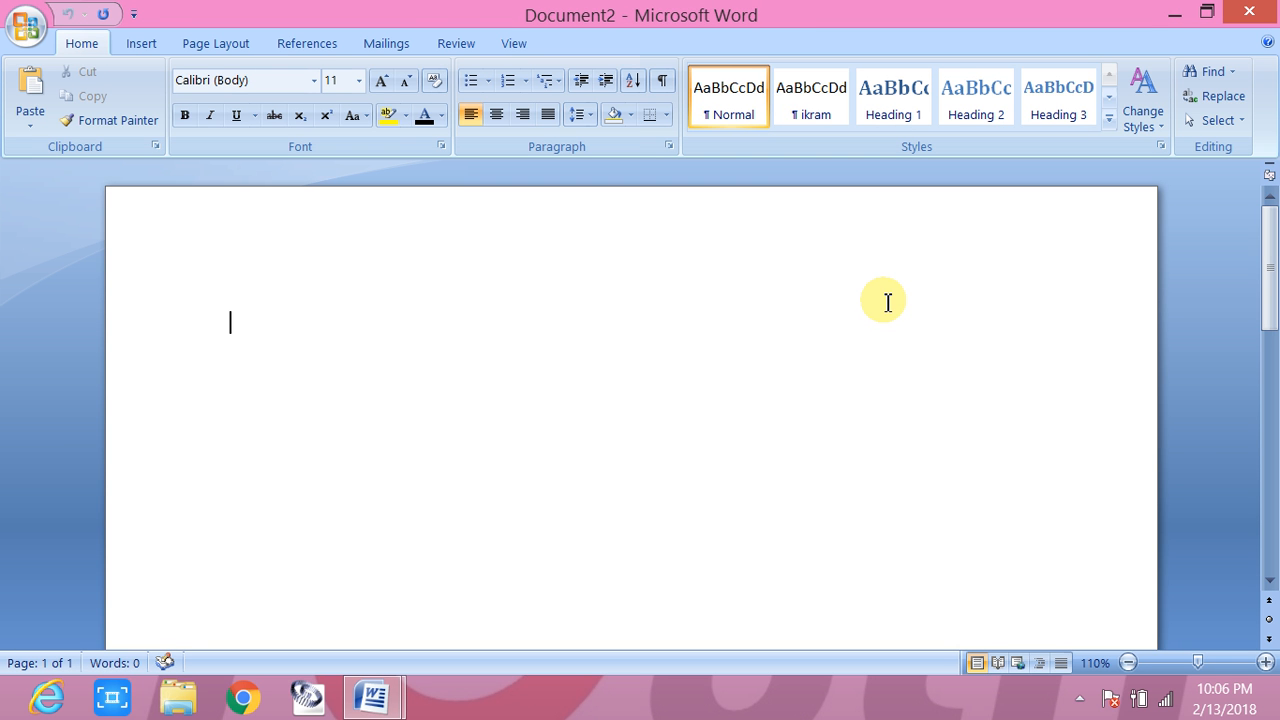
click(1254, 12)
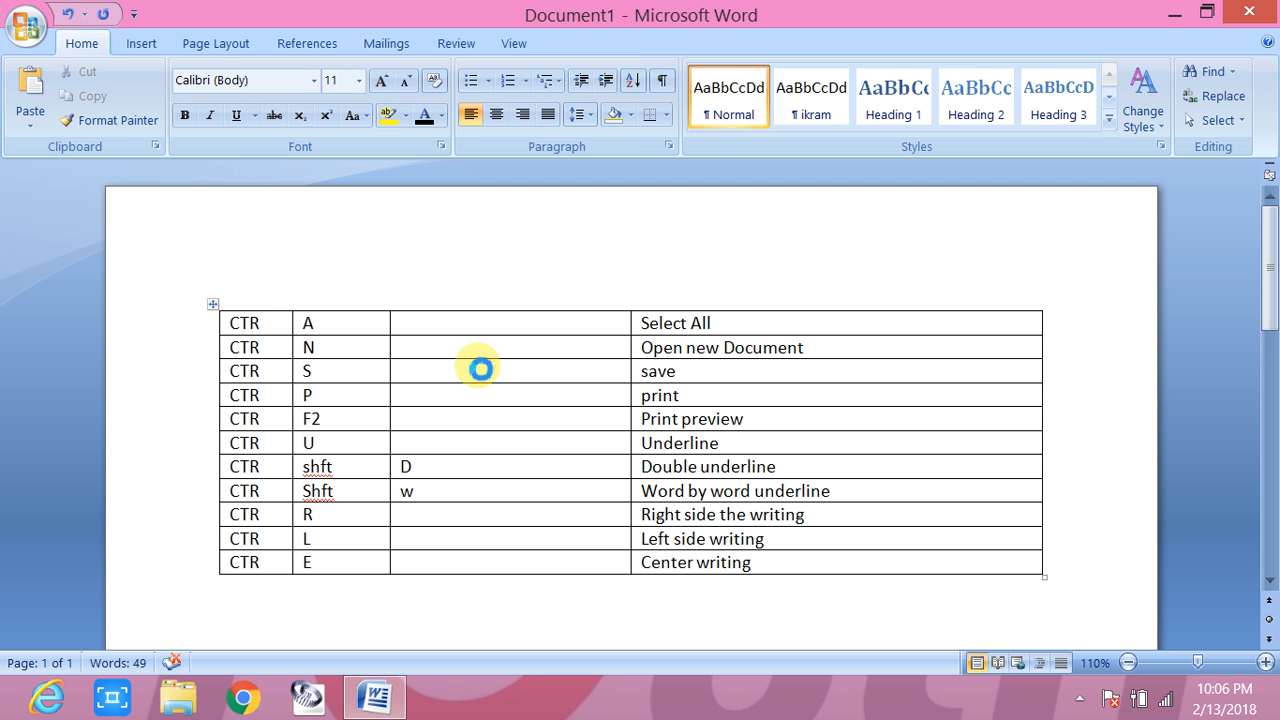
key(ctrl+s)
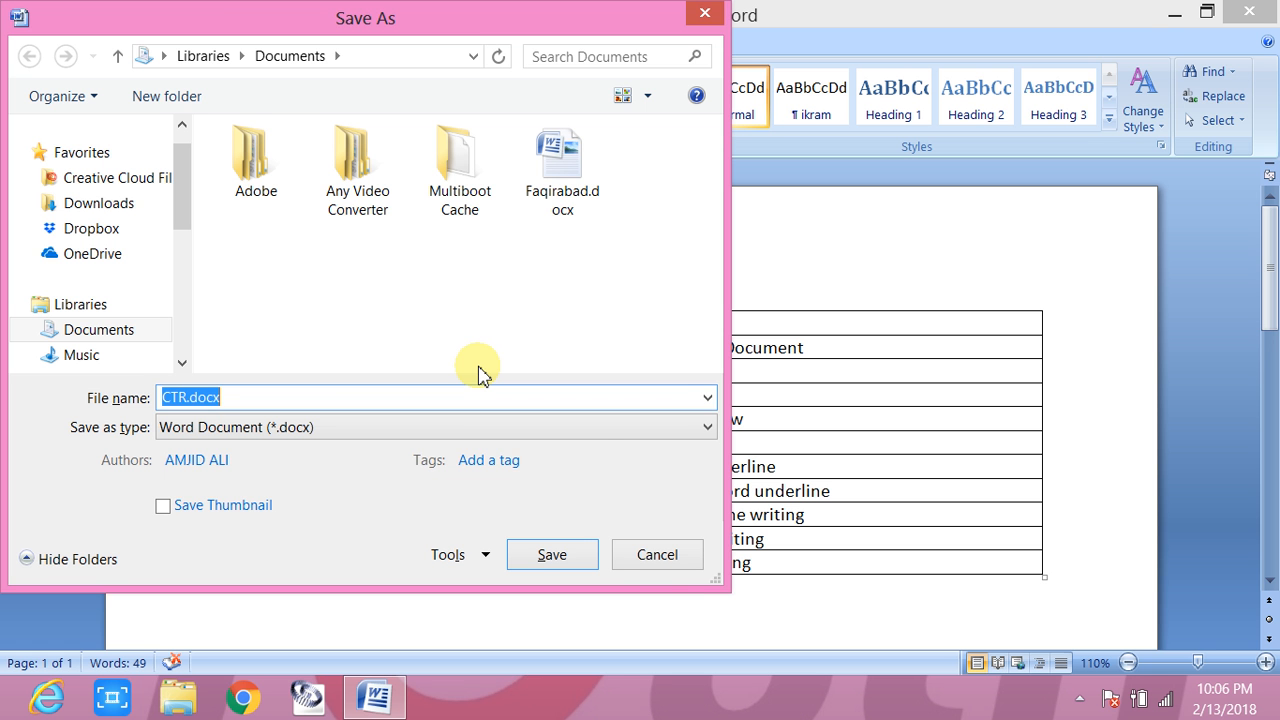
click(665, 561)
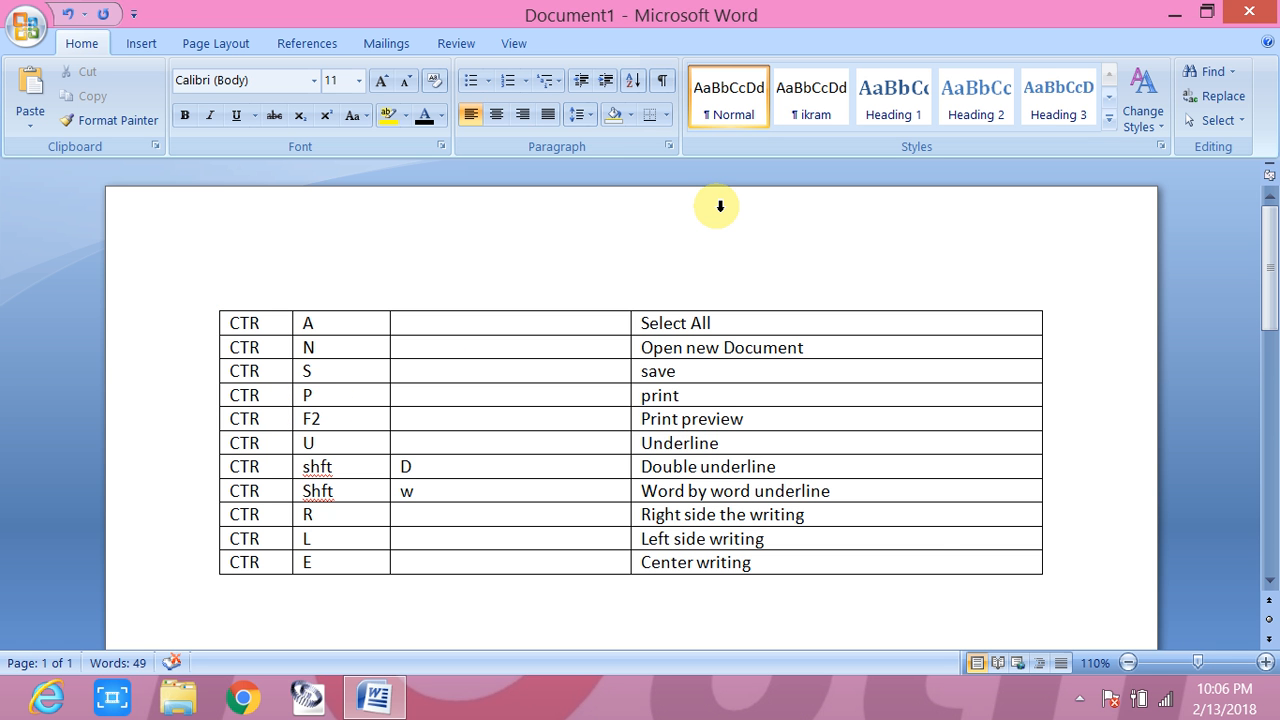
View the document's Print settings without printing, and check the page in Print Preview before returning to editing.
key(ctrl+p)
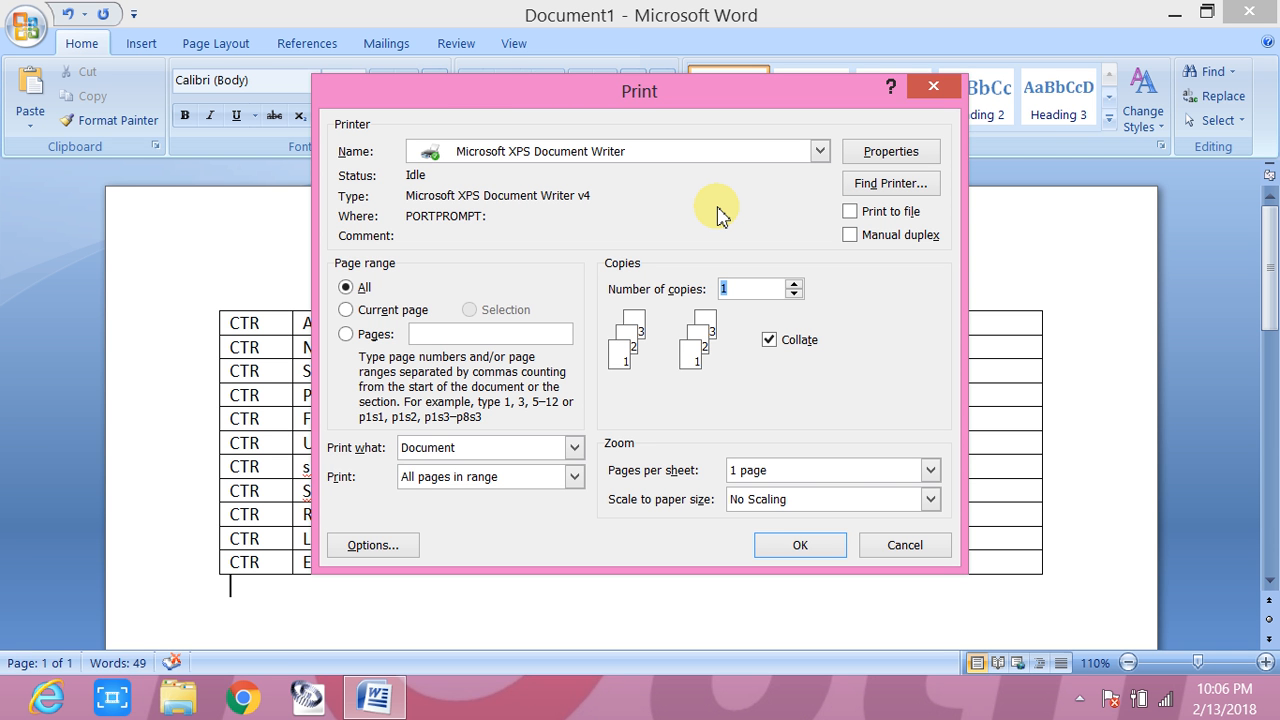
click(921, 545)
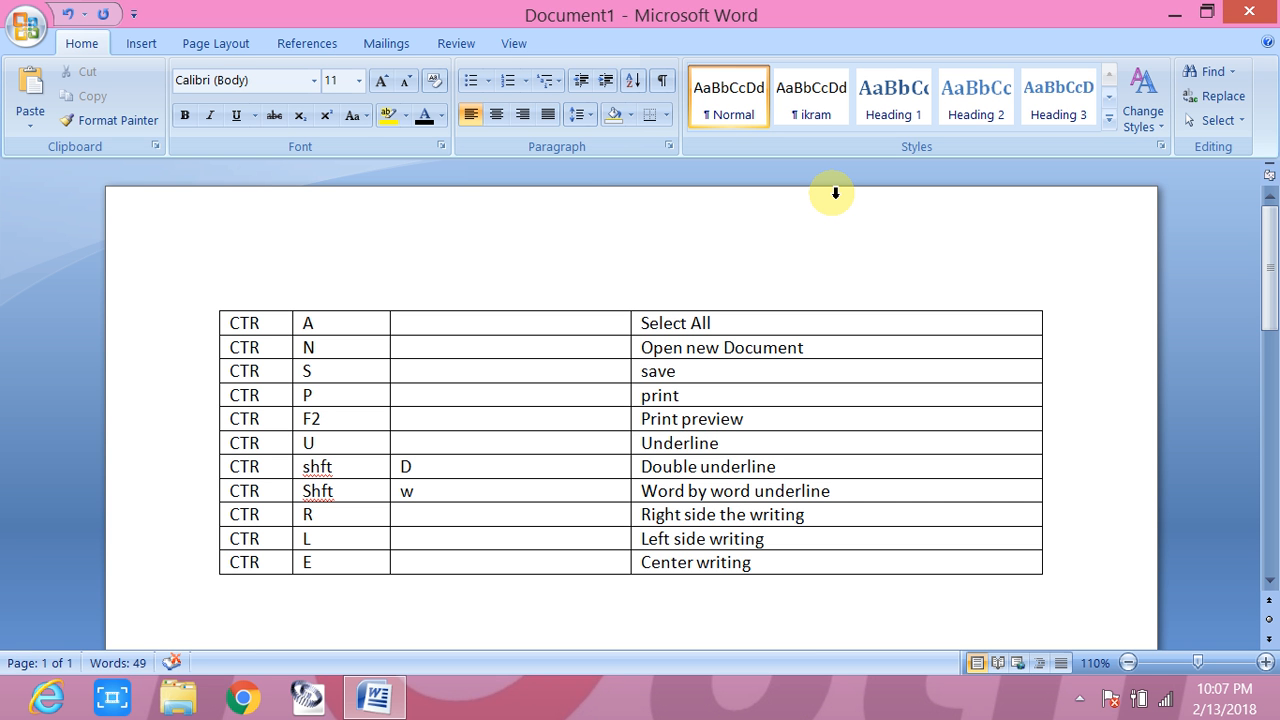
key(ctrl+F2)
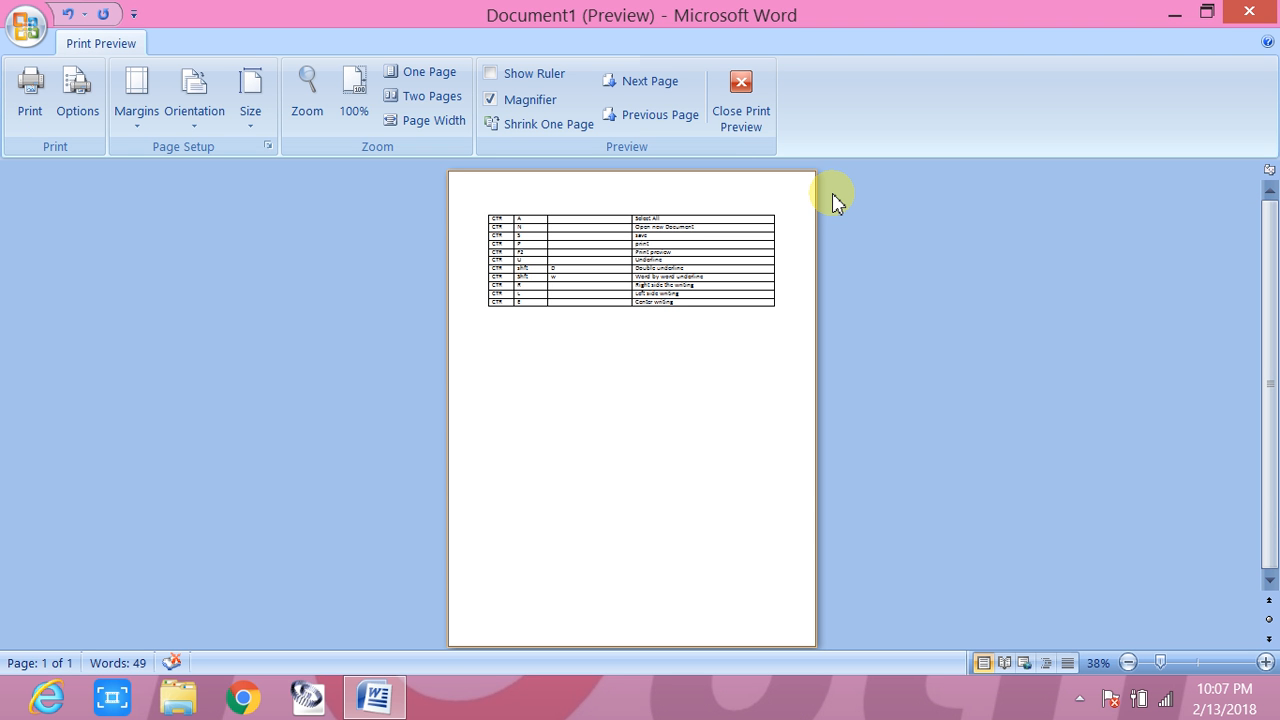
click(754, 120)
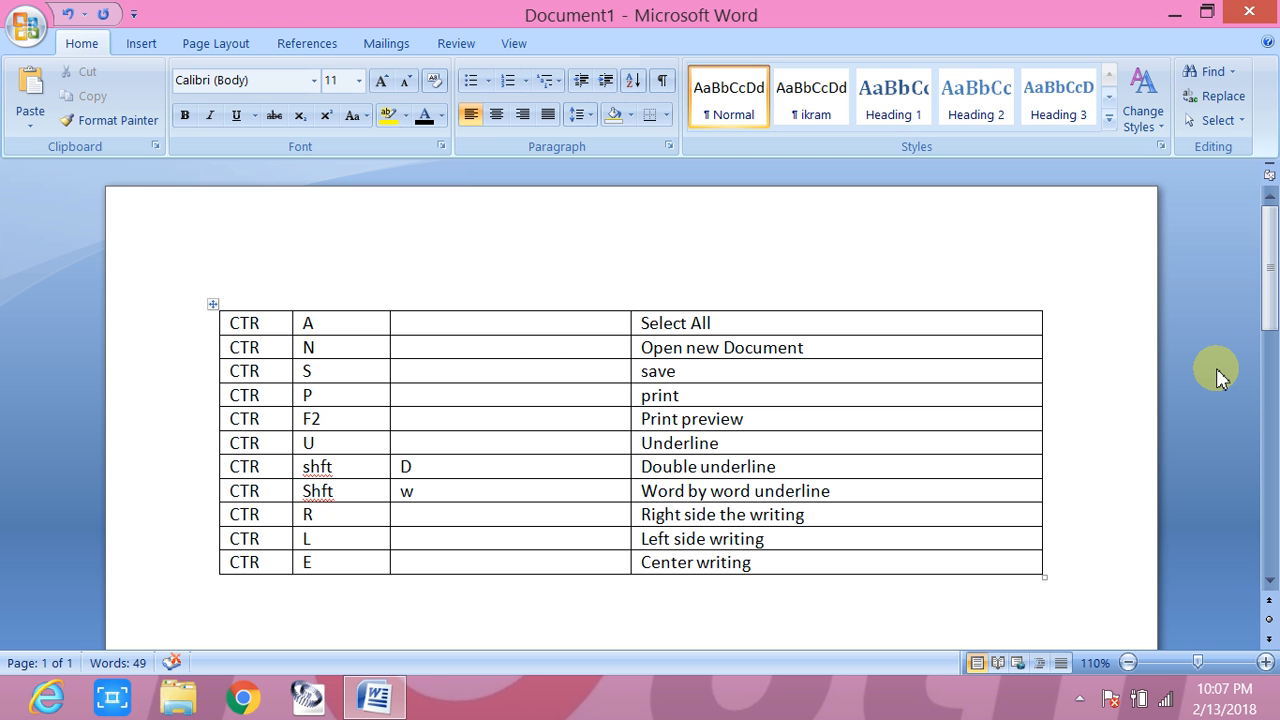
Apply a single underline to all the text in the shortcut table.
key(ctrl+a)
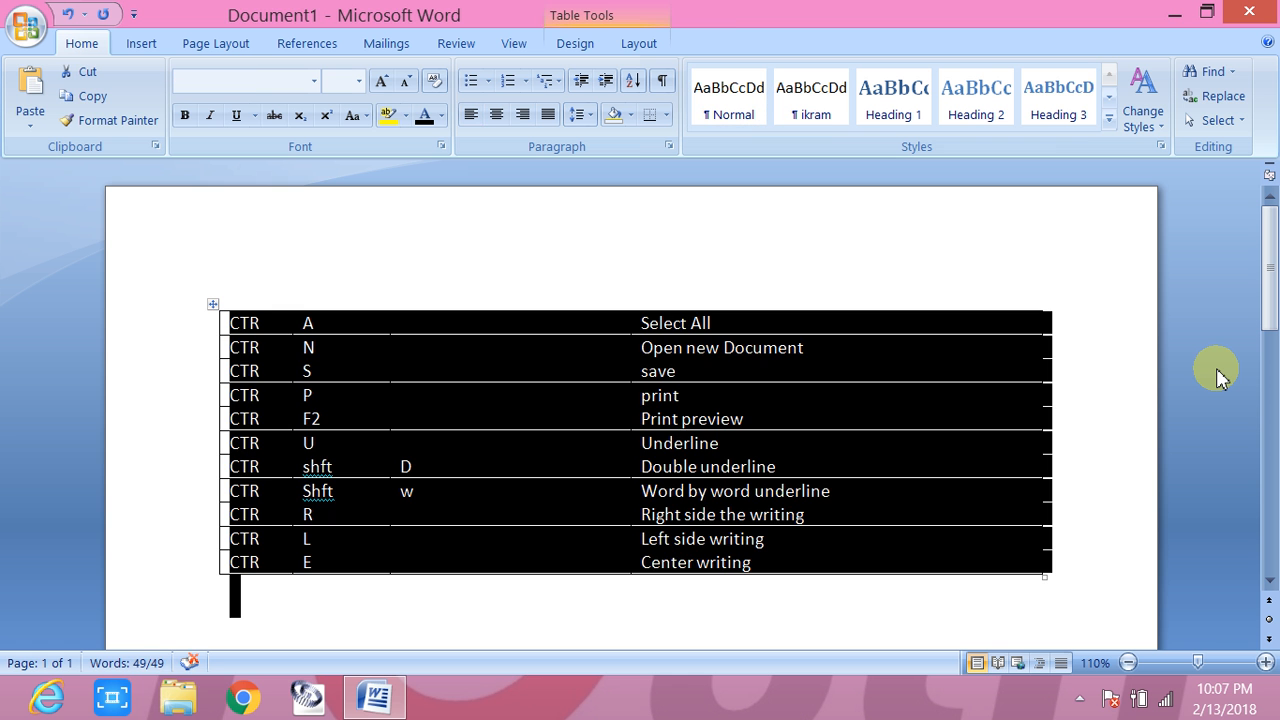
key(ctrl+u)
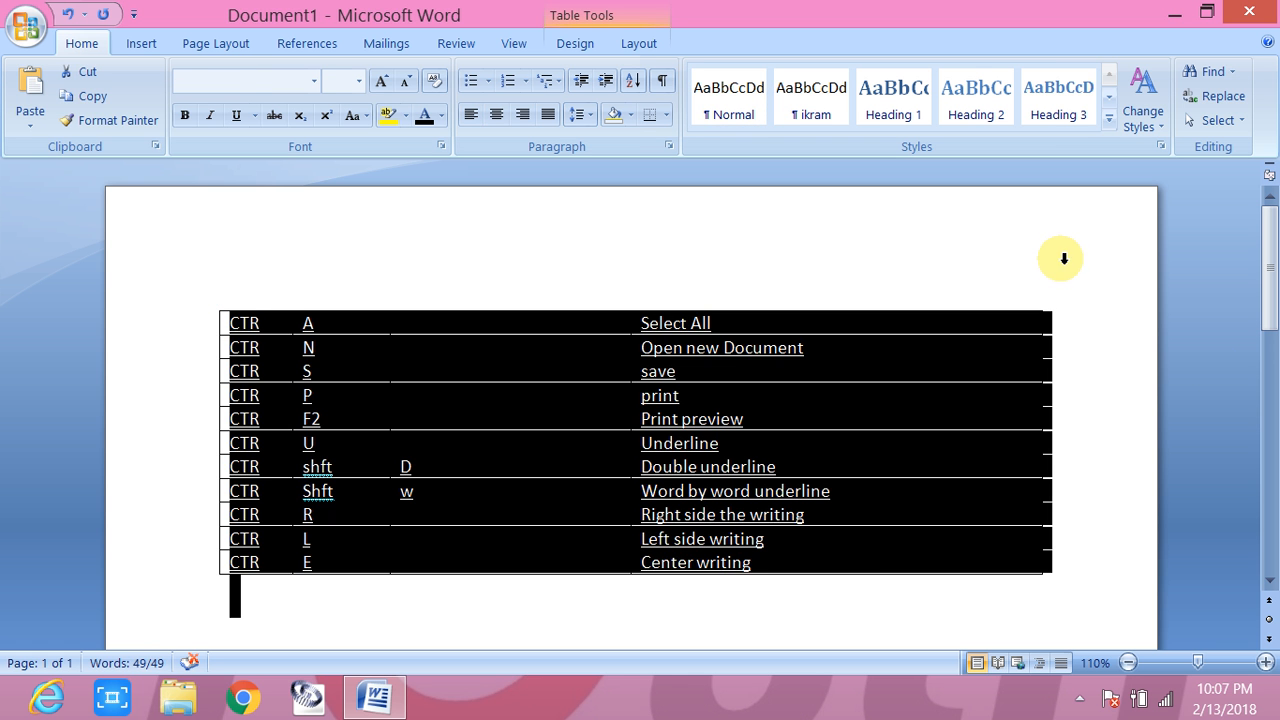
click(1063, 257)
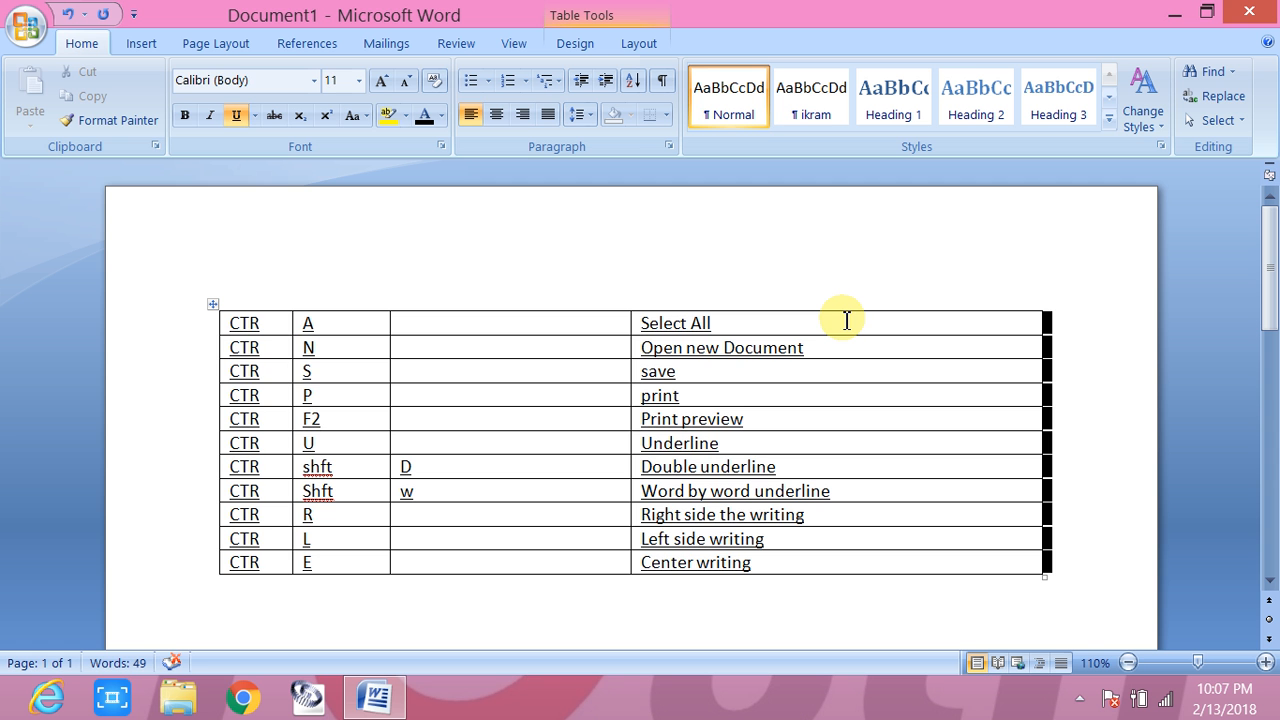
Remove the underline from all the table text and clear the selection.
key(ctrl+a)
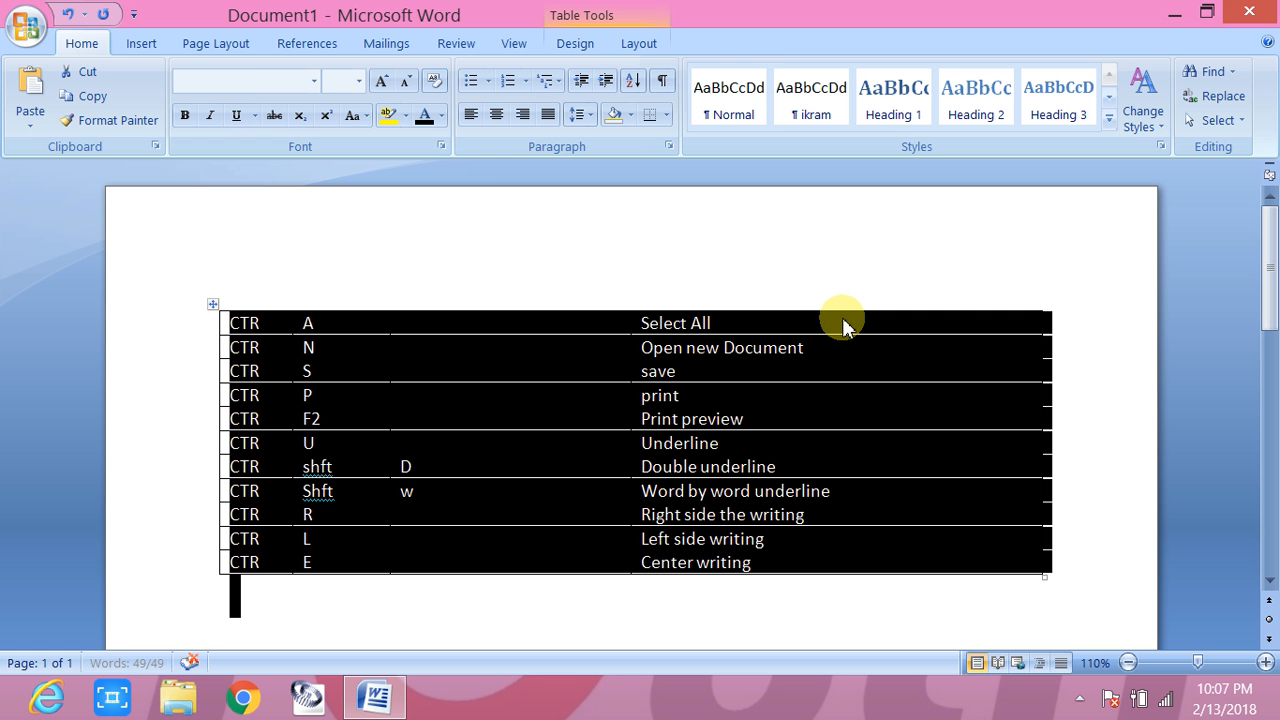
click(864, 284)
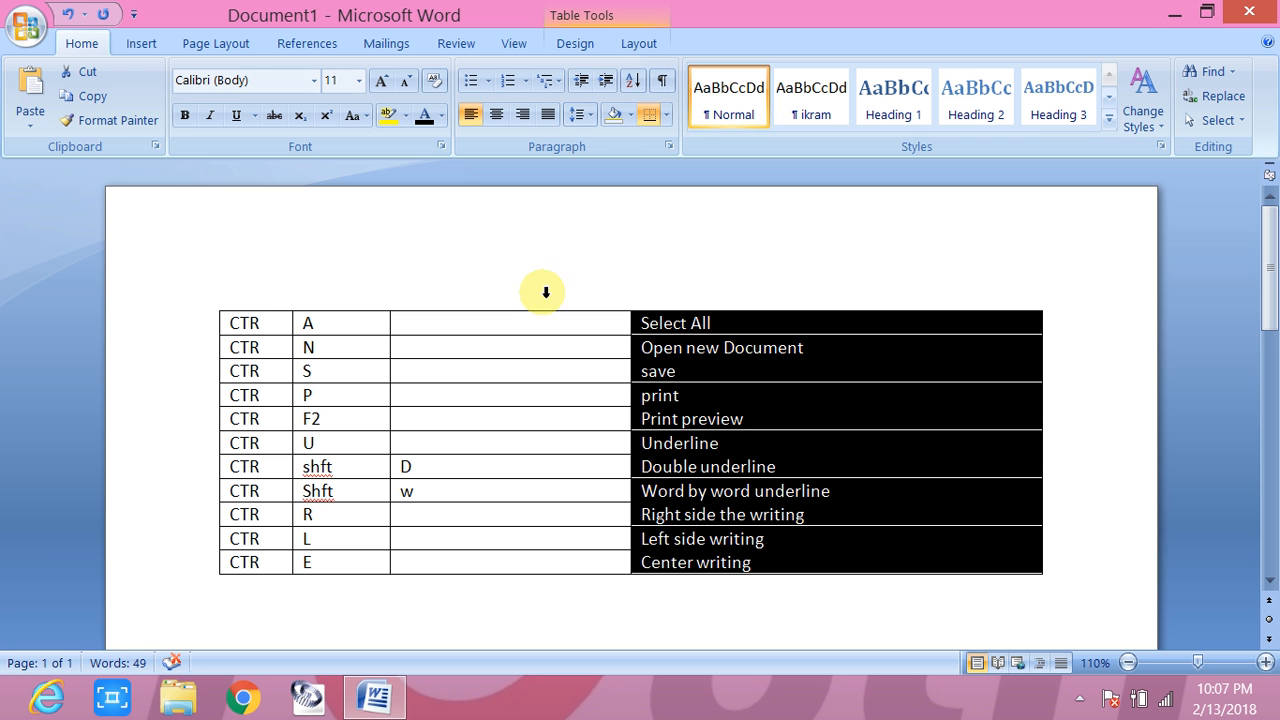
click(466, 283)
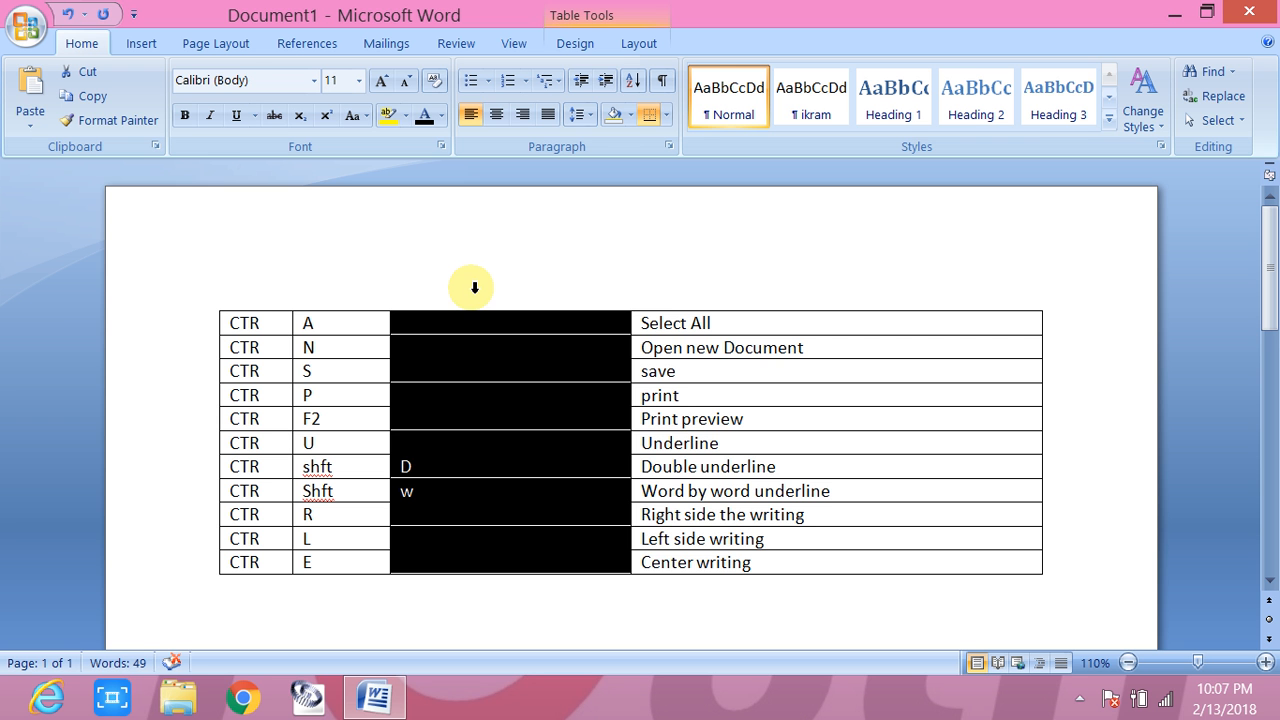
click(784, 625)
Apply a double underline to all the text in the shortcut table.
key(ctrl+a)
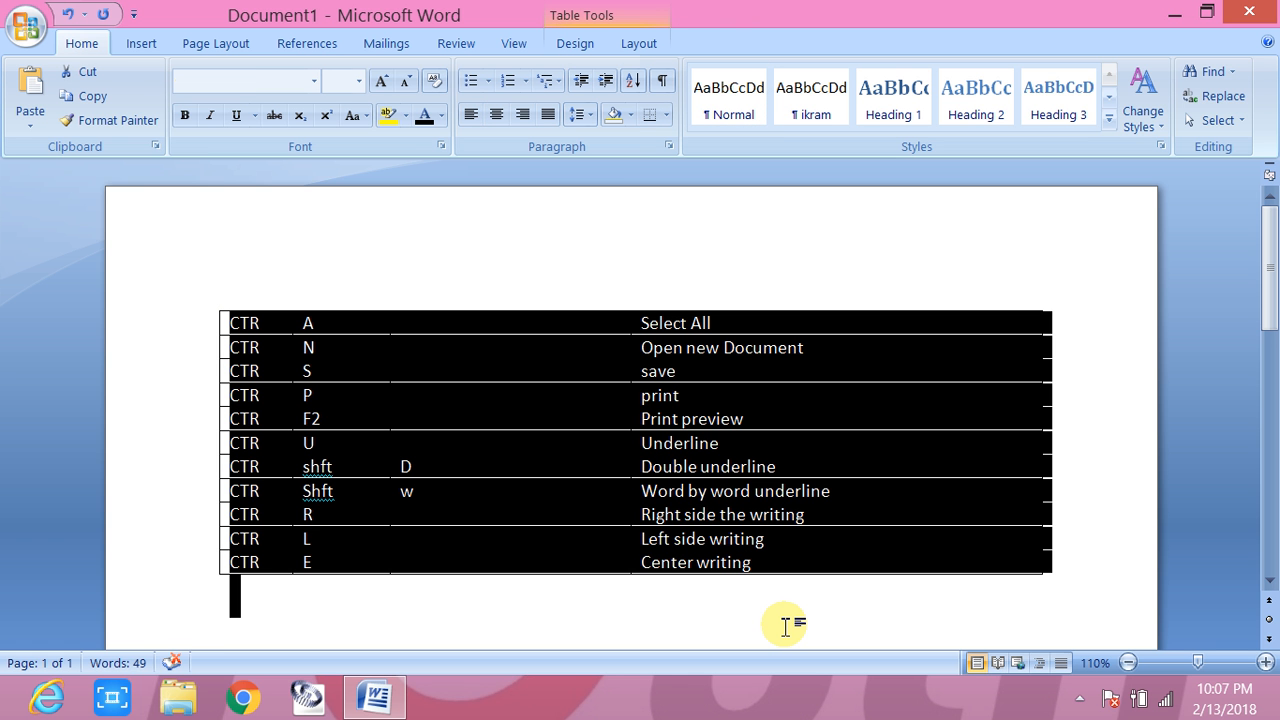
key(ctrl+u)
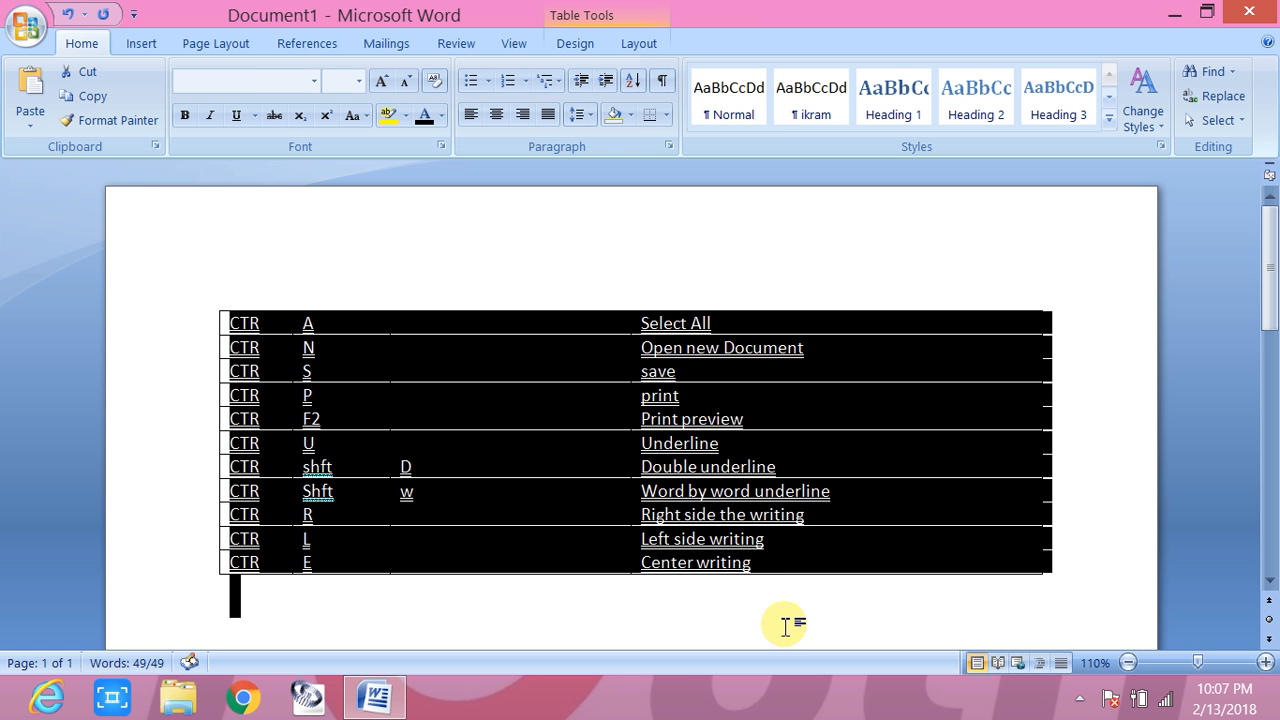
click(630, 270)
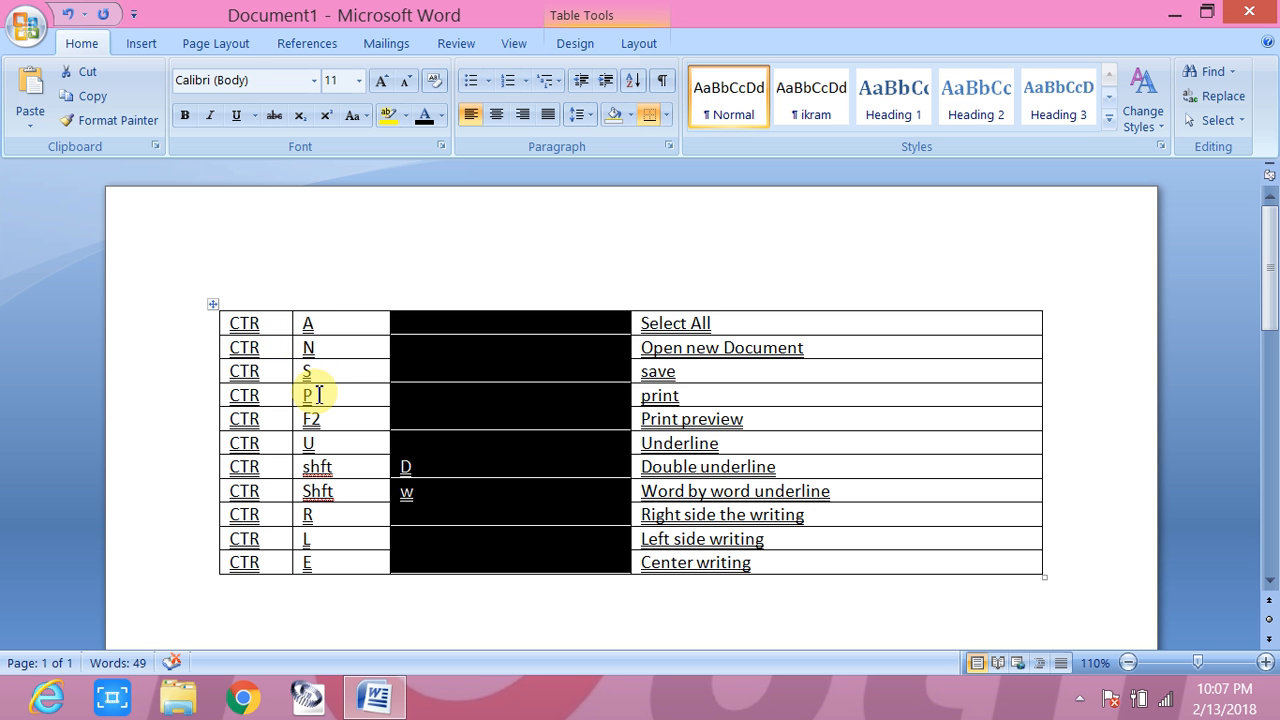
Format all the table text as subscript and enlarge its font size to 15.
key(ctrl+a)
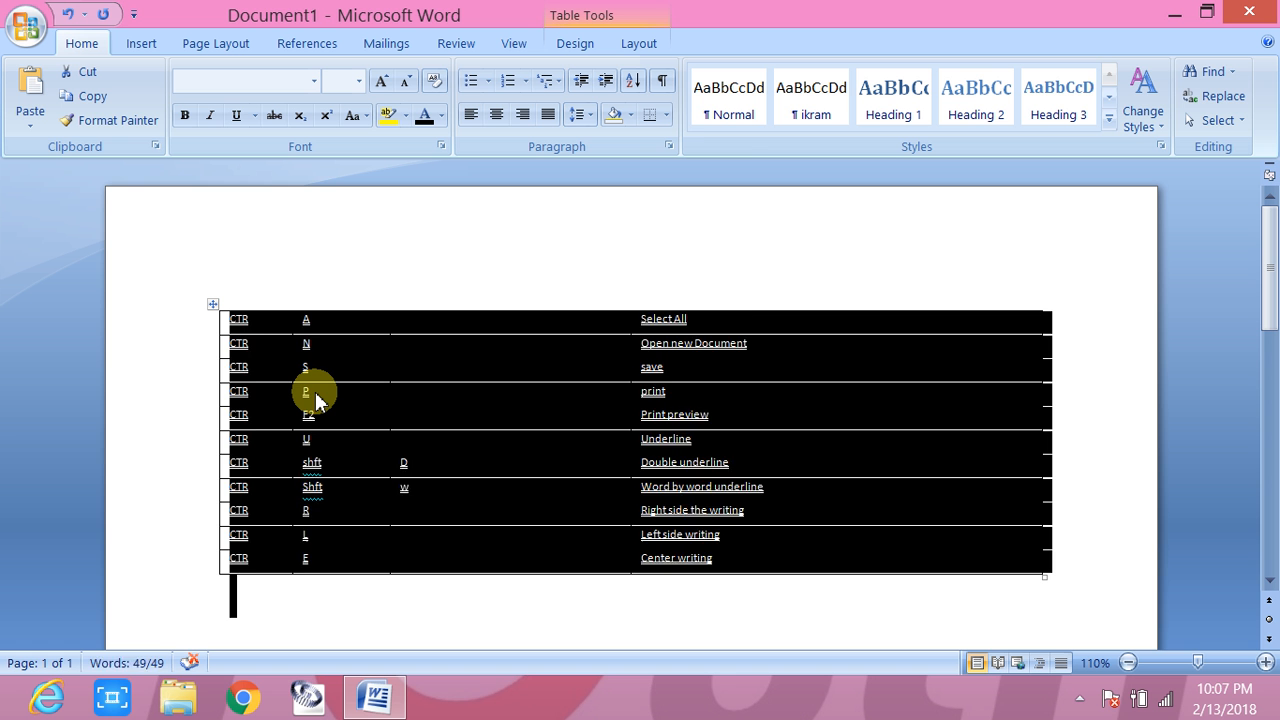
key(ctrl+shift+comma)
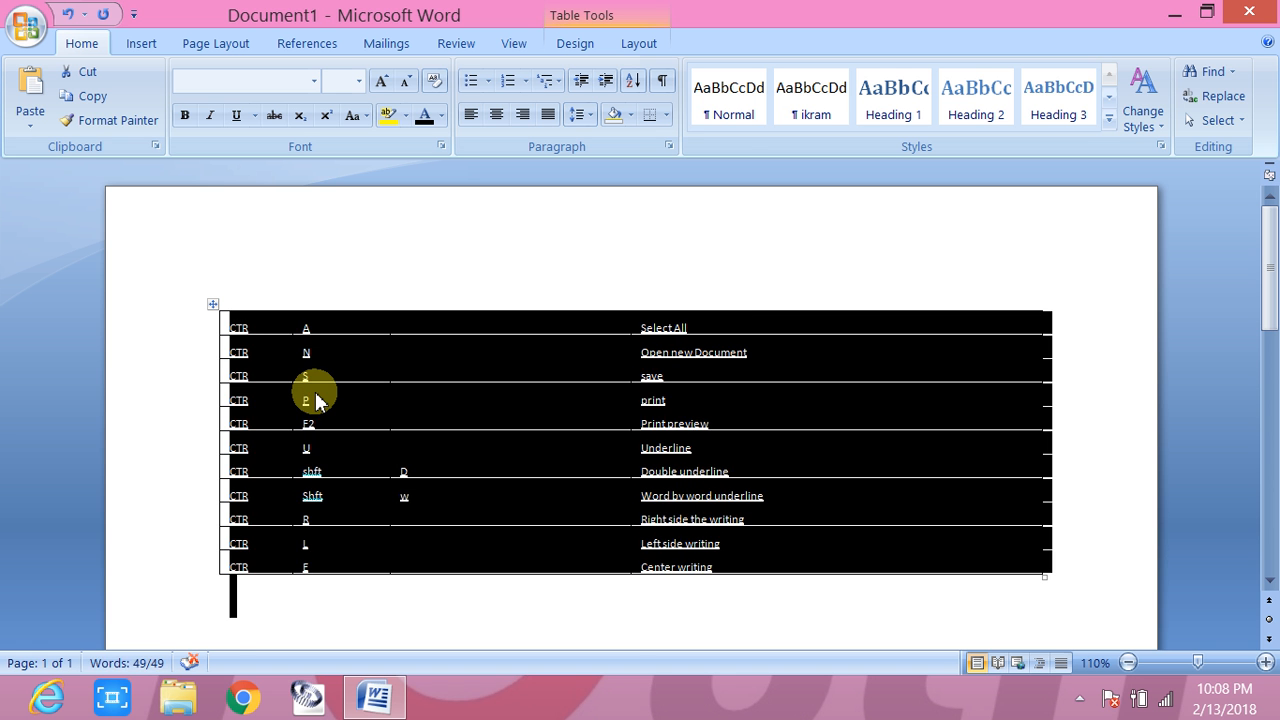
key(ctrl+shift+period)
key(ctrl+shift+period)
key(ctrl+shift+period)
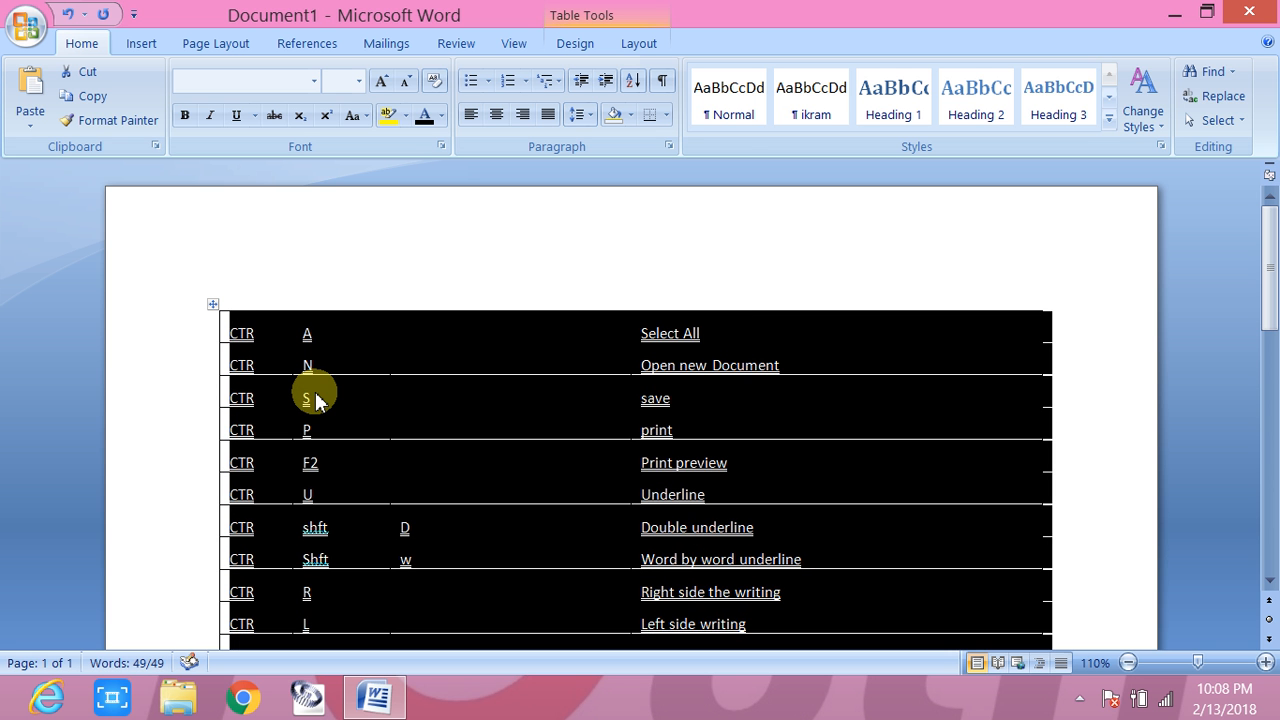
click(934, 295)
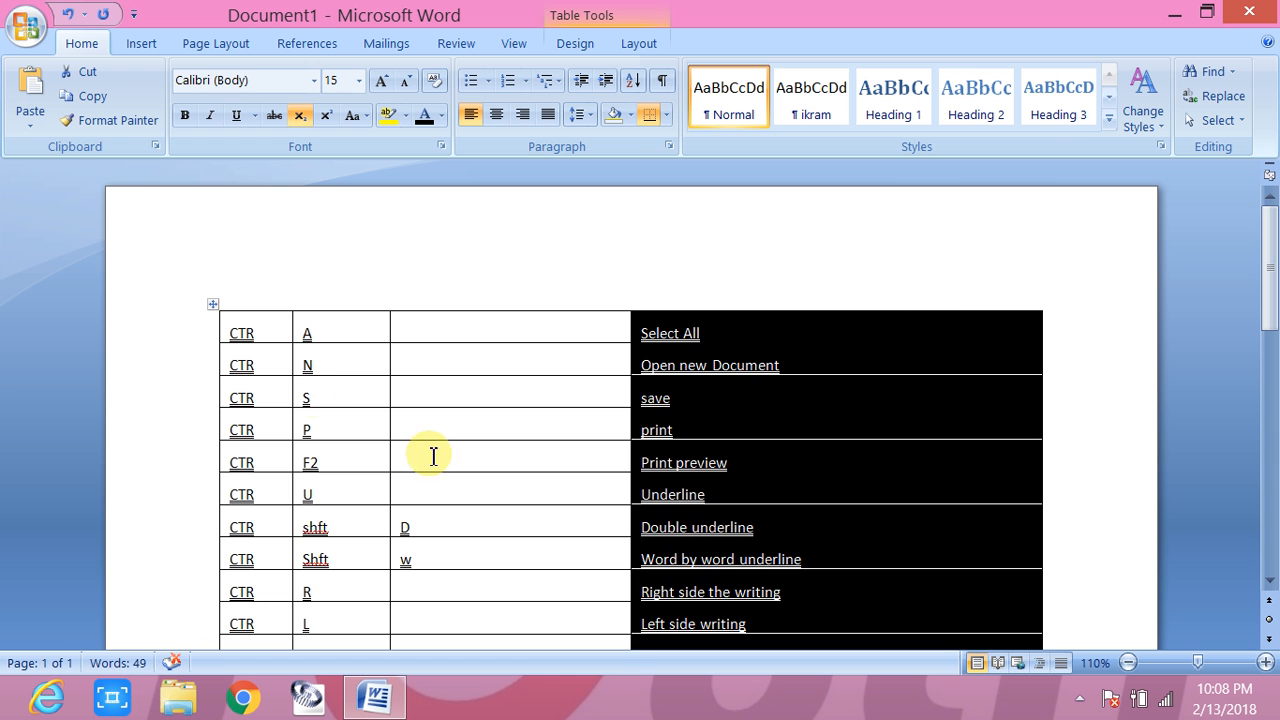
click(1125, 478)
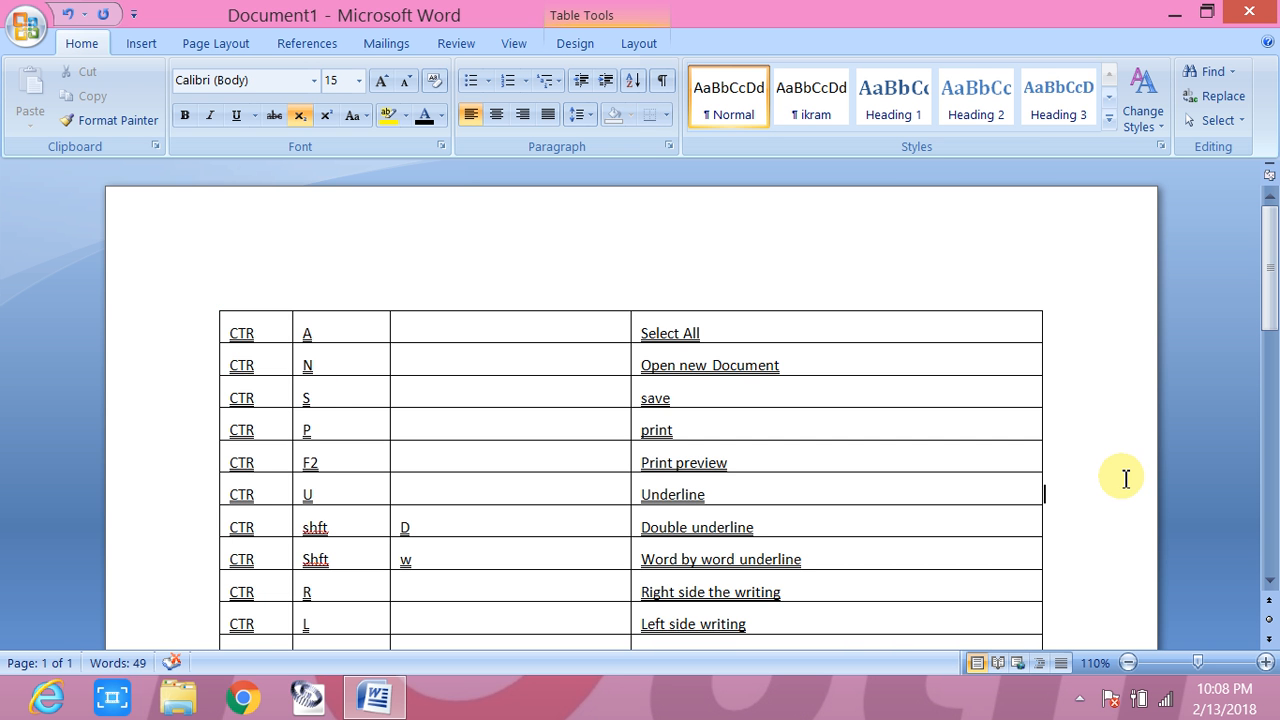
Change the underline of all the table text to words only, leaving the spaces without a line.
scroll(1270, 330, down, 3)
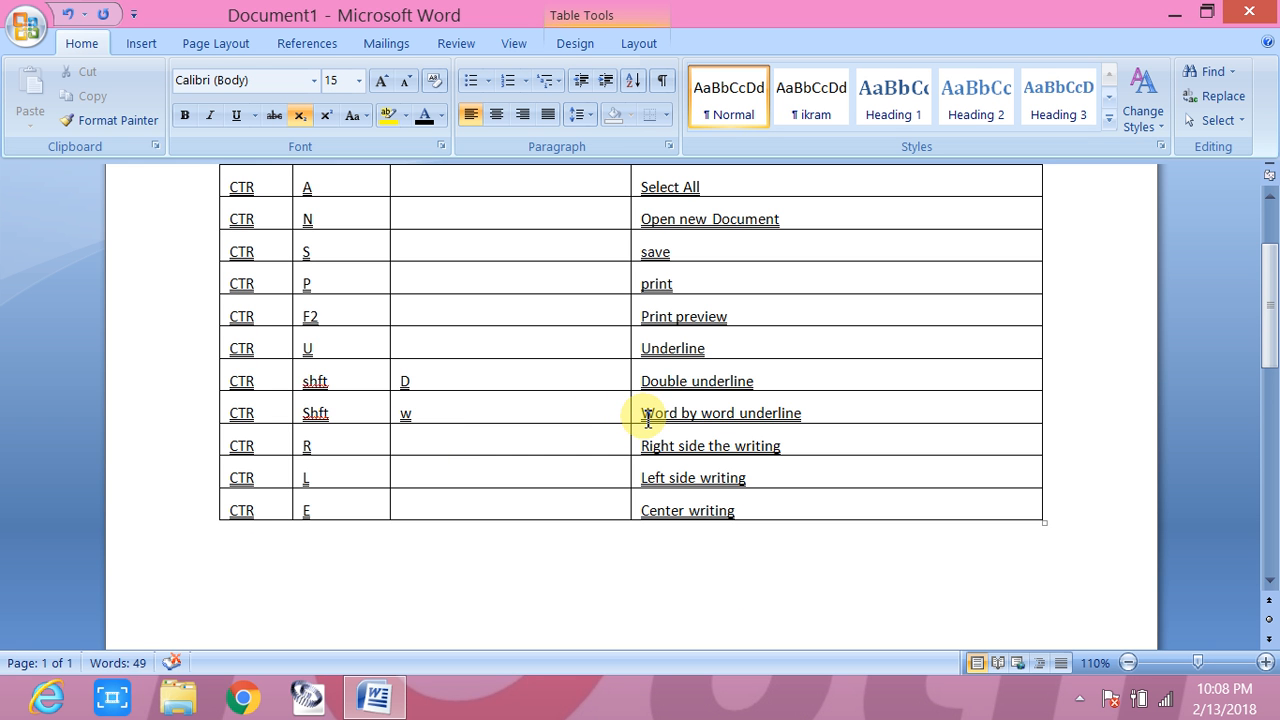
drag(648, 420, 755, 428)
click(790, 511)
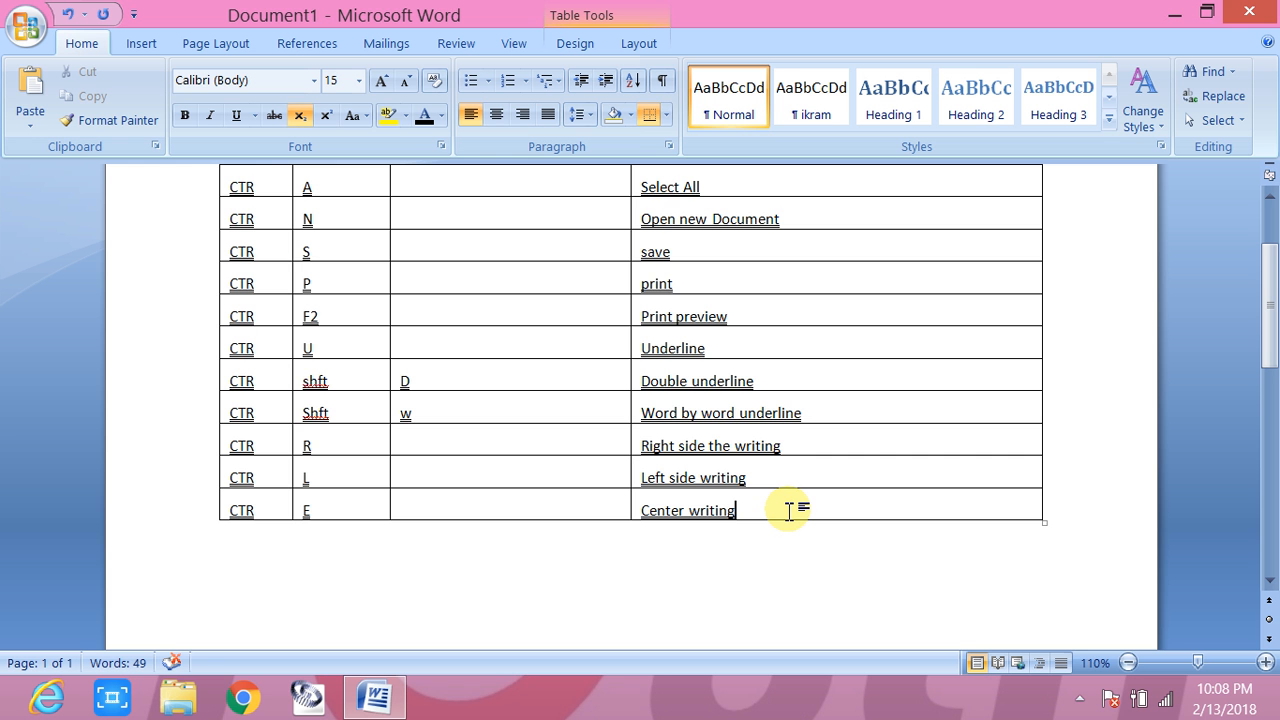
key(ctrl+a)
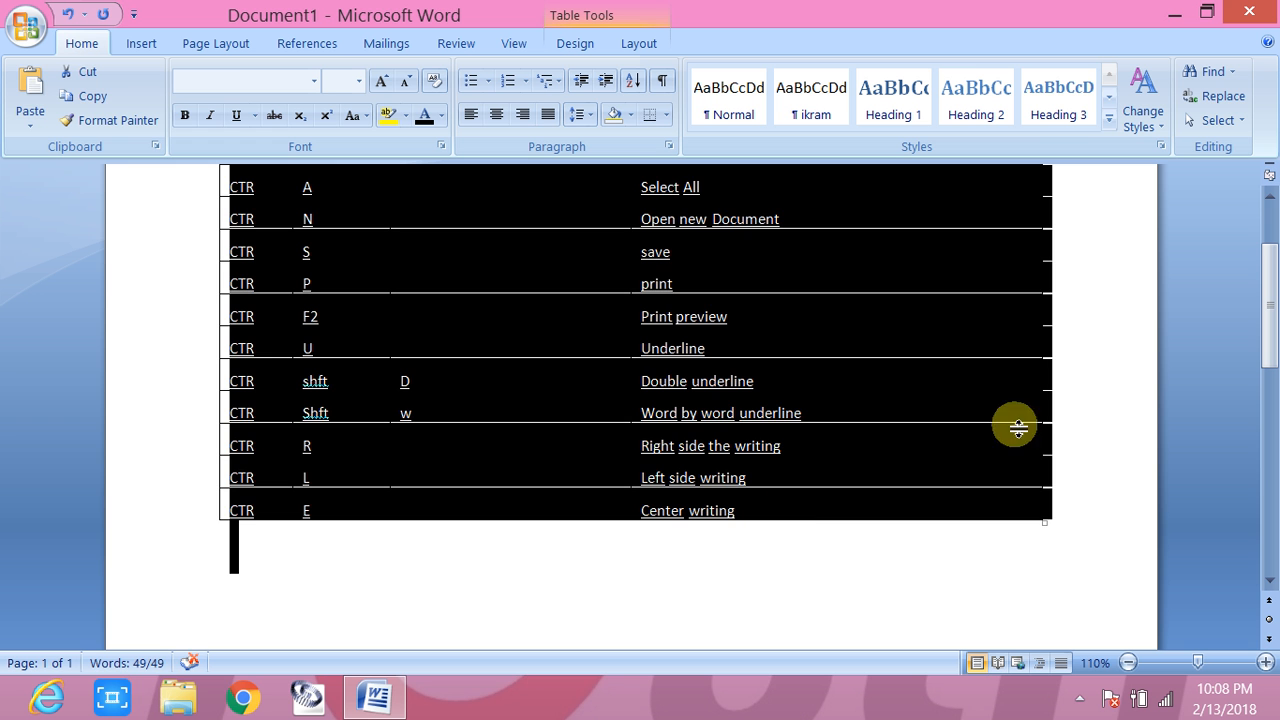
click(1080, 420)
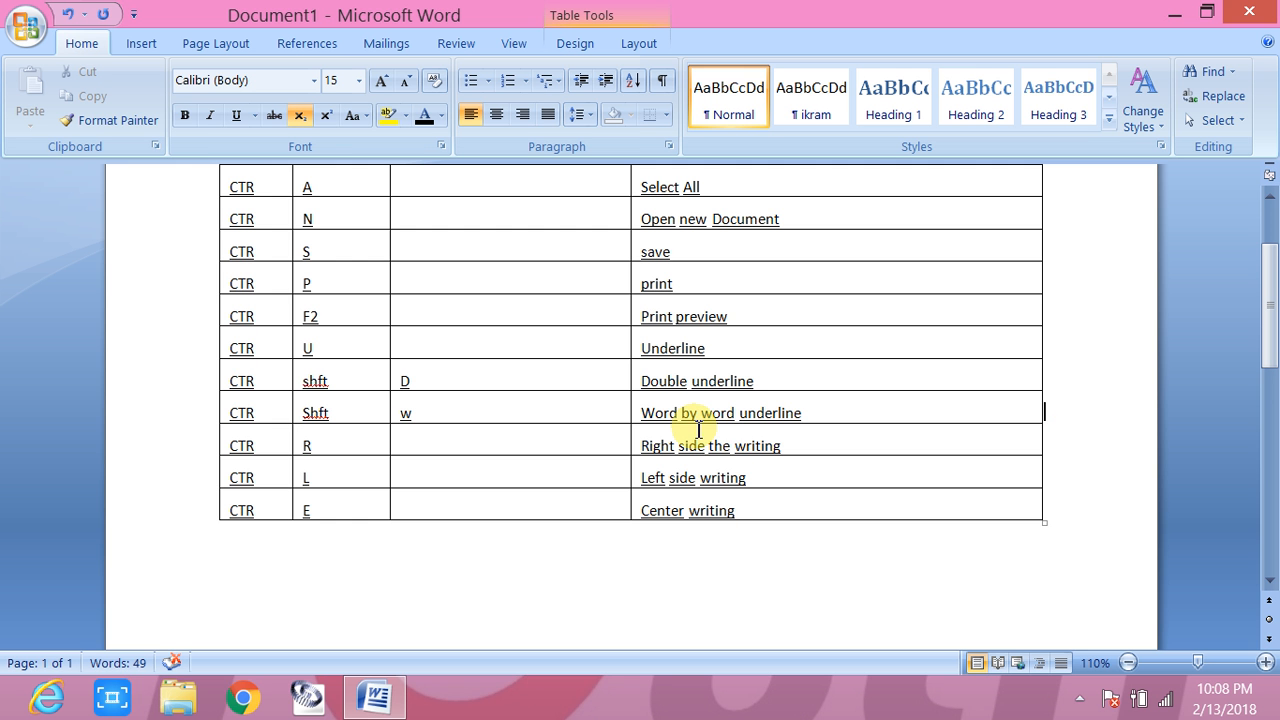
Align all the table text to the right and switch it back to left alignment.
click(675, 318)
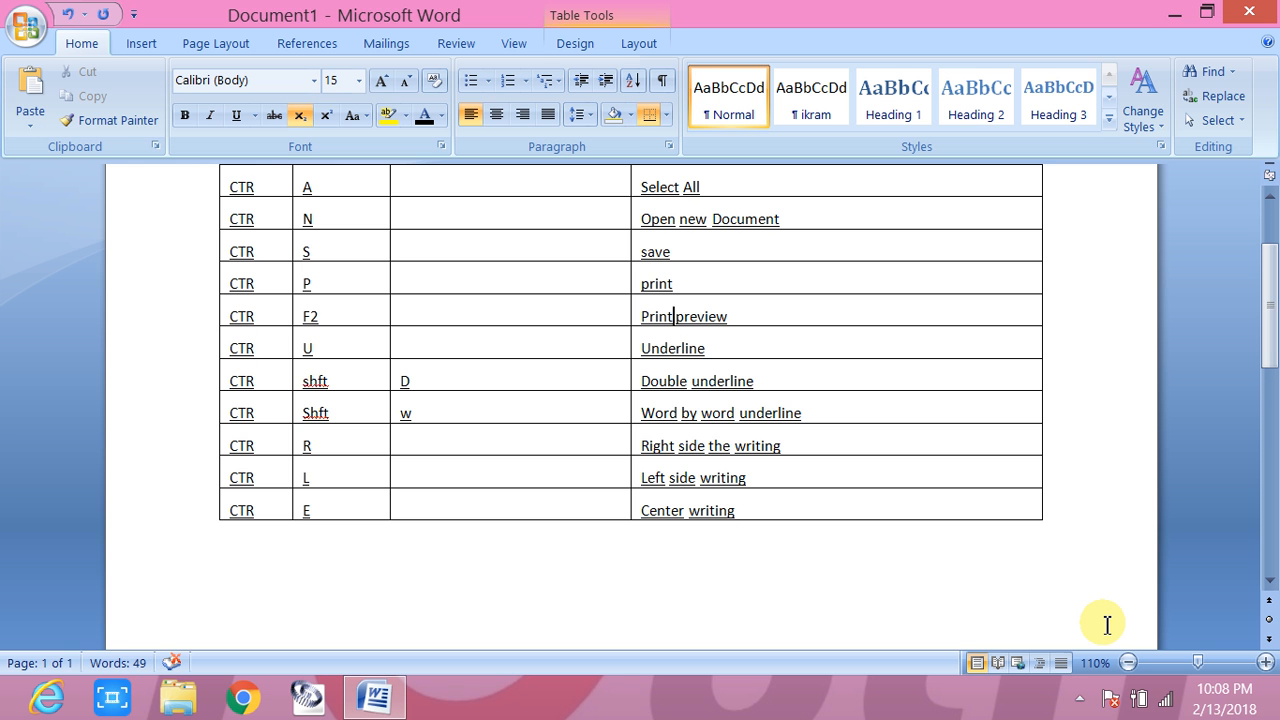
key(ctrl+a)
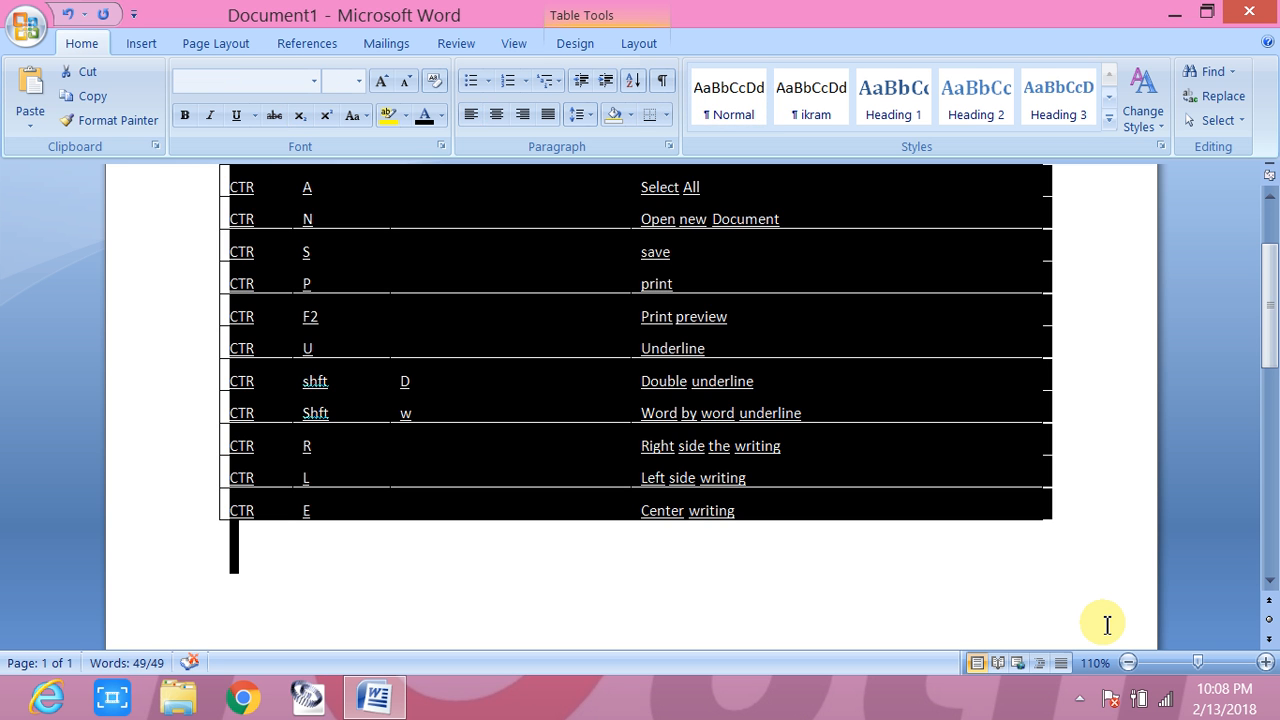
key(ctrl+r)
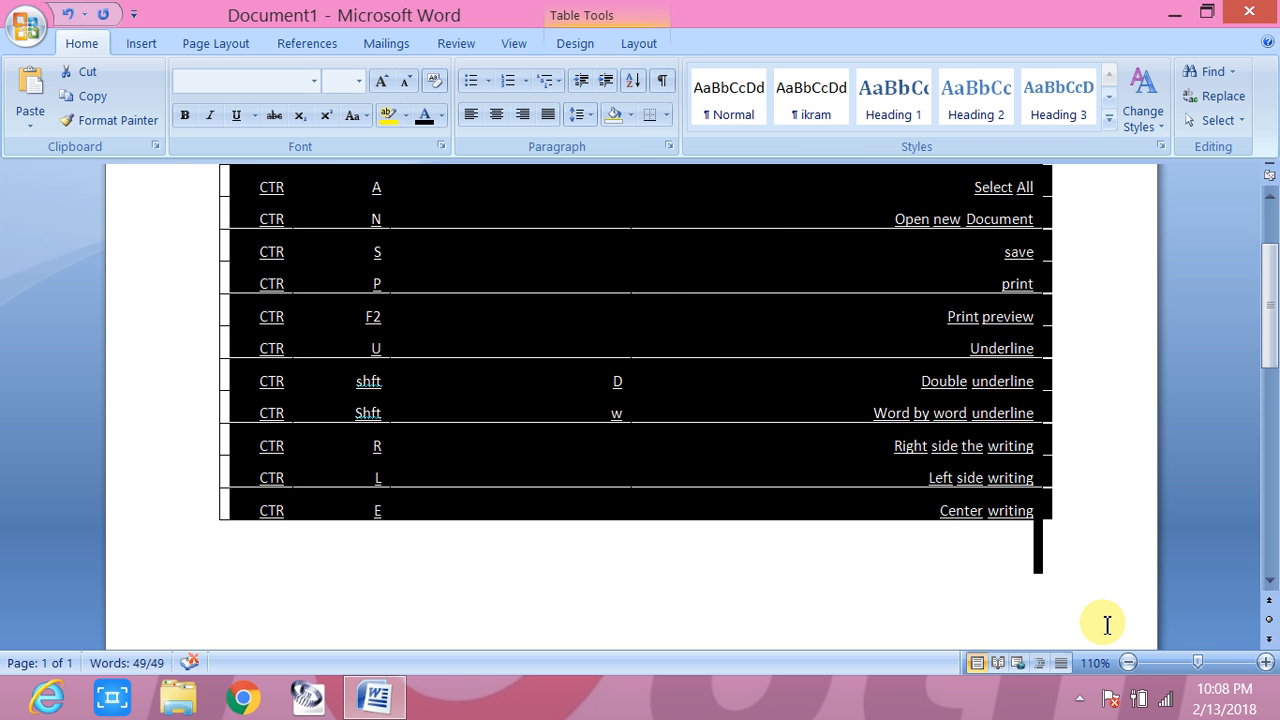
key(ctrl+l)
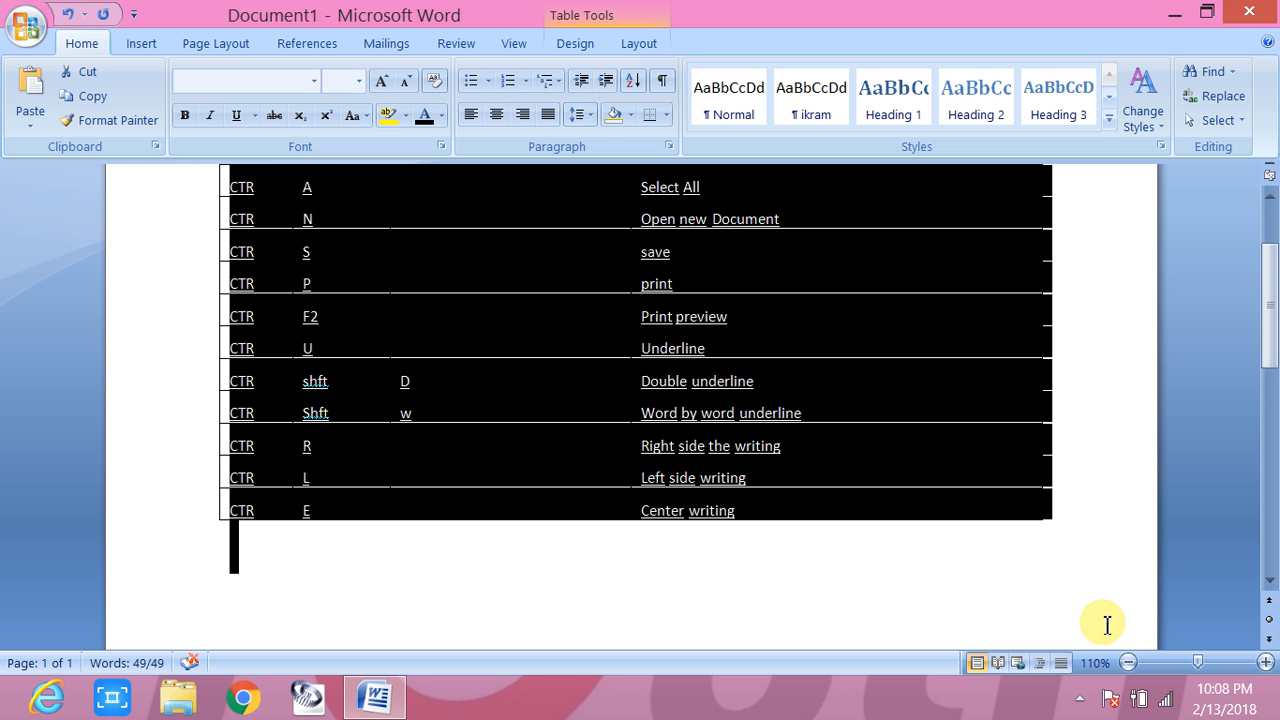
Center all the table text within its cells and clear the selection.
key(ctrl+e)
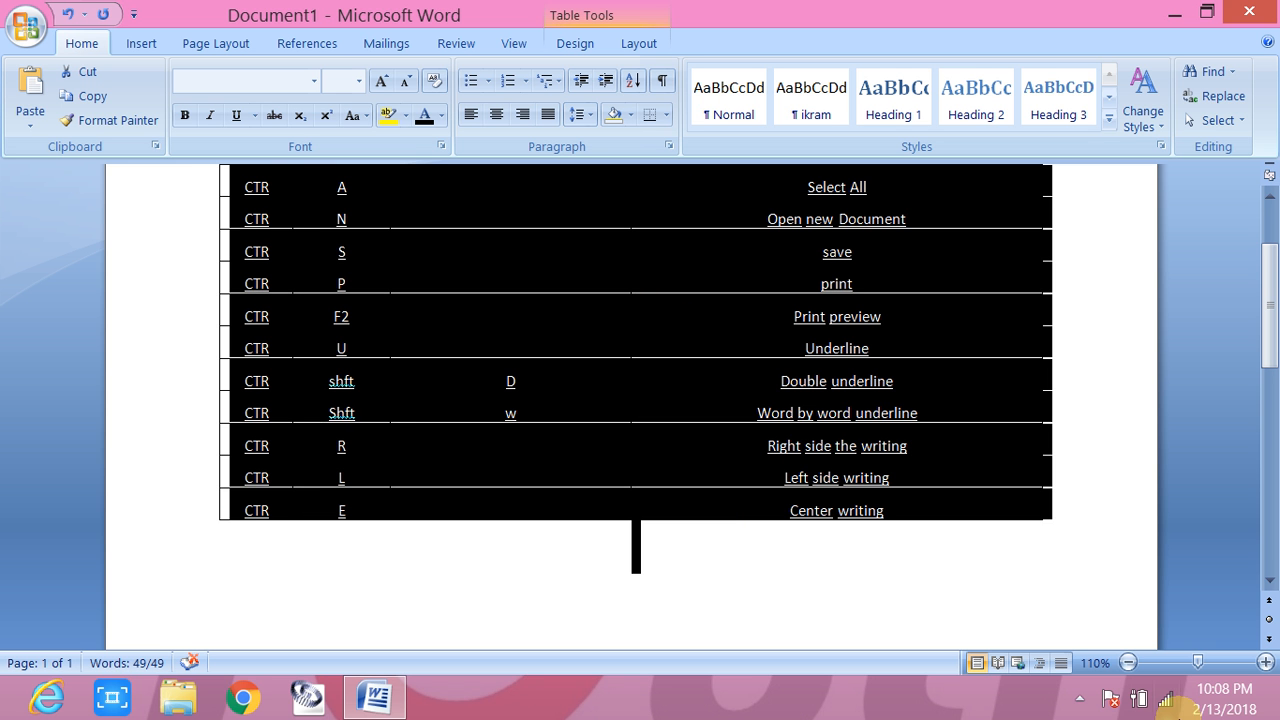
click(930, 547)
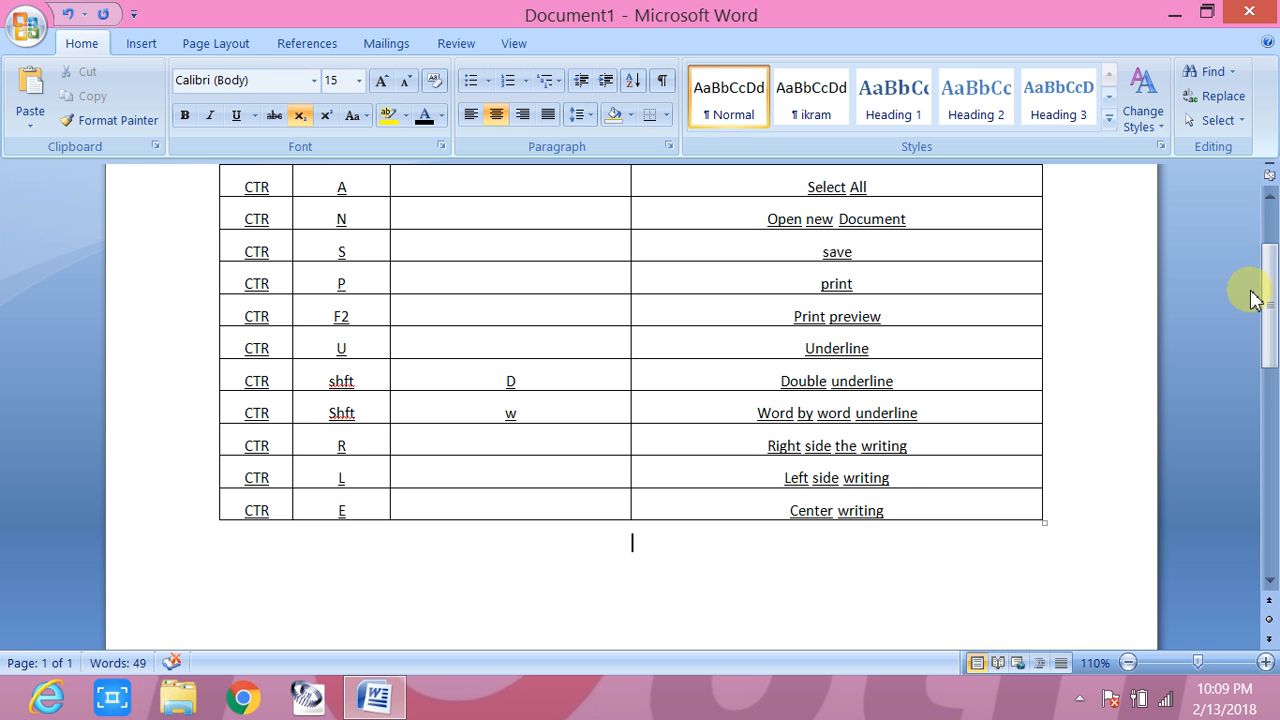
mouse_move(1273, 285)
mouse_down()
mouse_move(1273, 259)
mouse_move(1273, 286)
mouse_up()
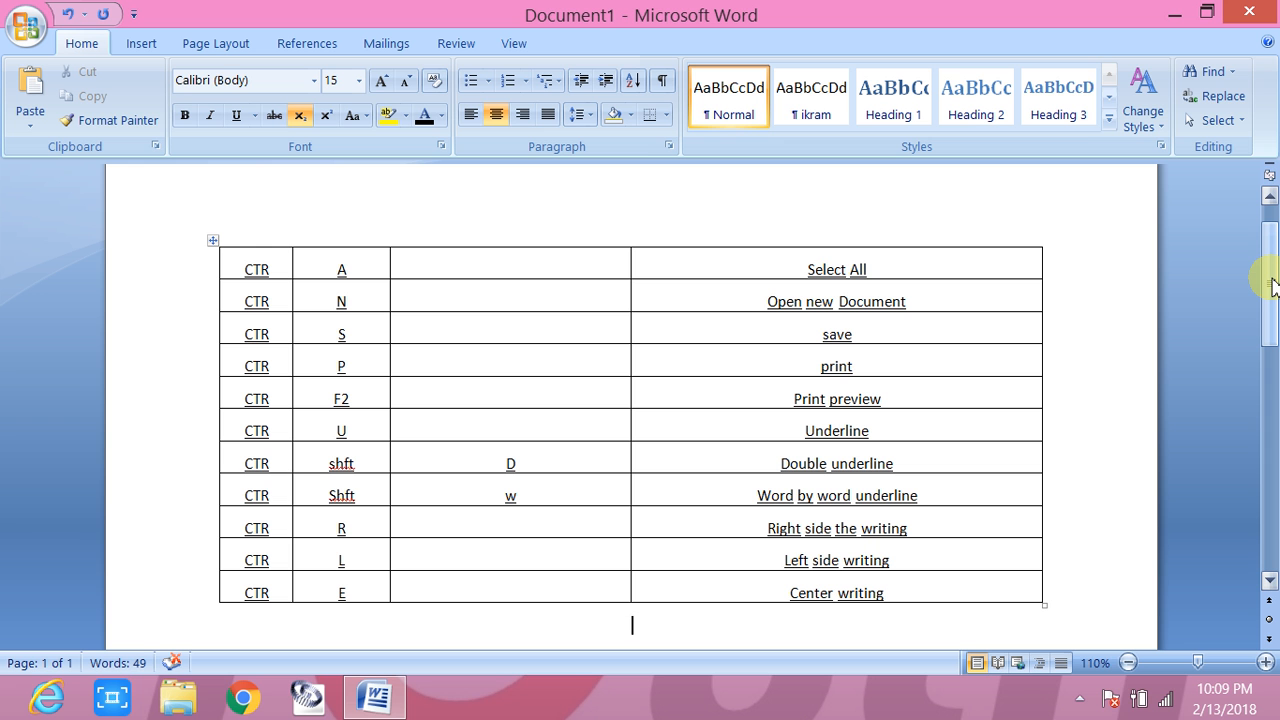
click(1077, 703)
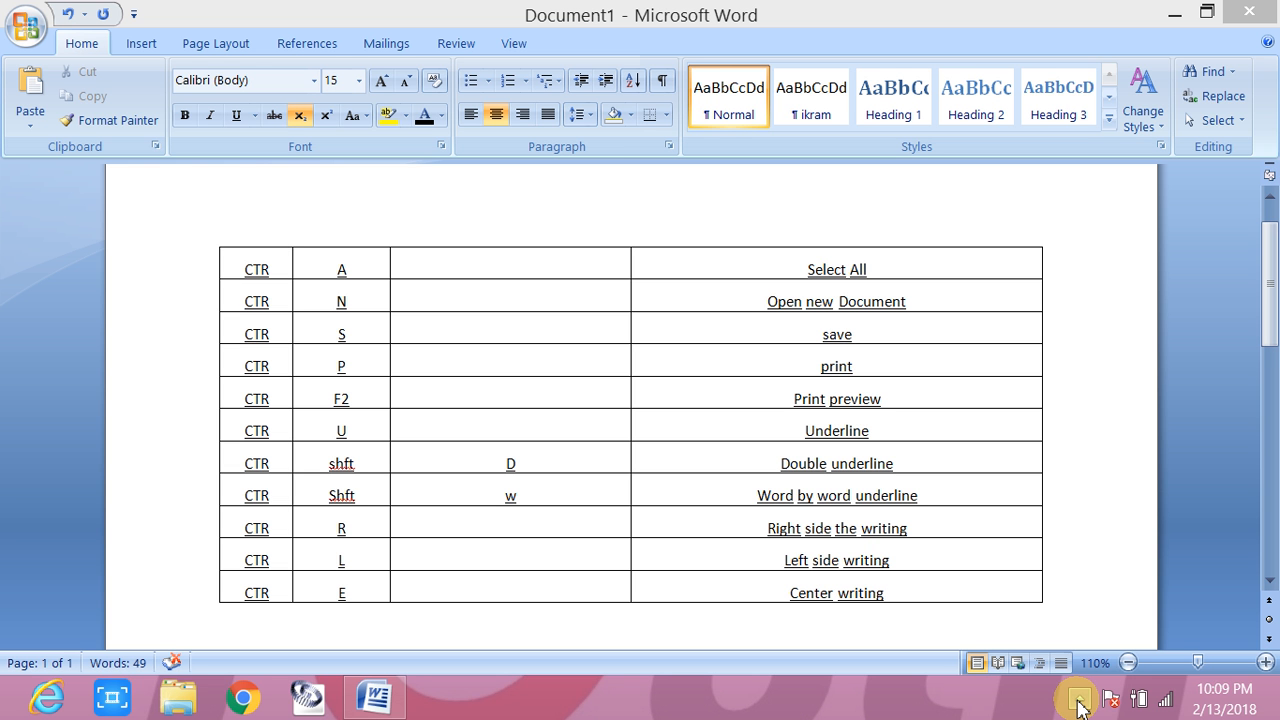